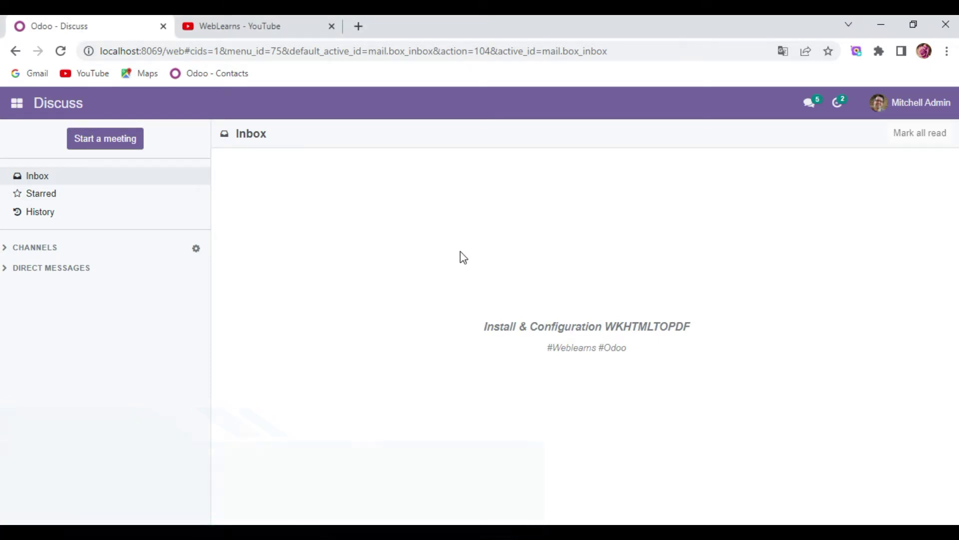
# Switch from the Odoo Discuss tab to the WebLearns YouTube channel tab
pyautogui.hotkey('ctrl', 'Tab')
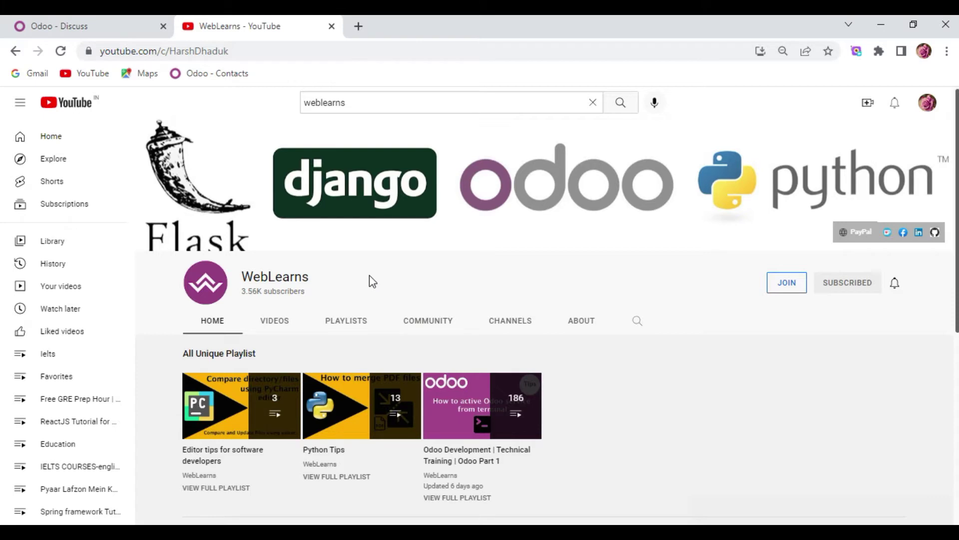
# Browse the WebLearns playlists, paging through every Odoo Development playlist, then go to About
pyautogui.click(357, 326)
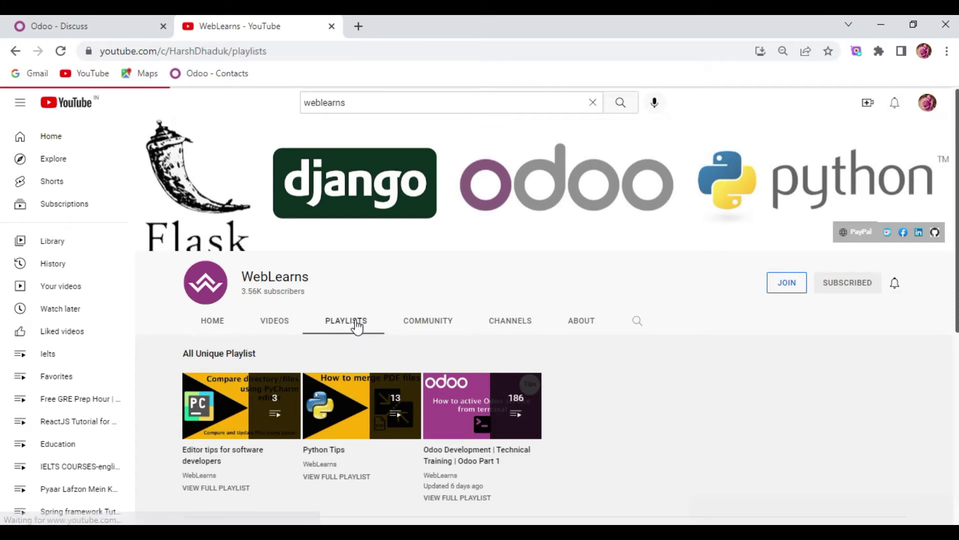
pyautogui.scroll(-7, 375, 382)
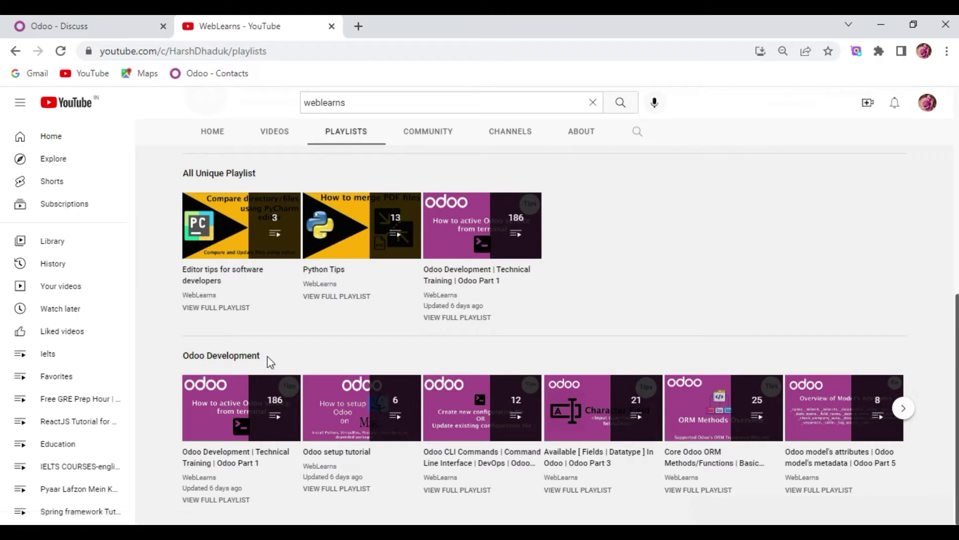
pyautogui.click(903, 409)
pyautogui.click(903, 409)
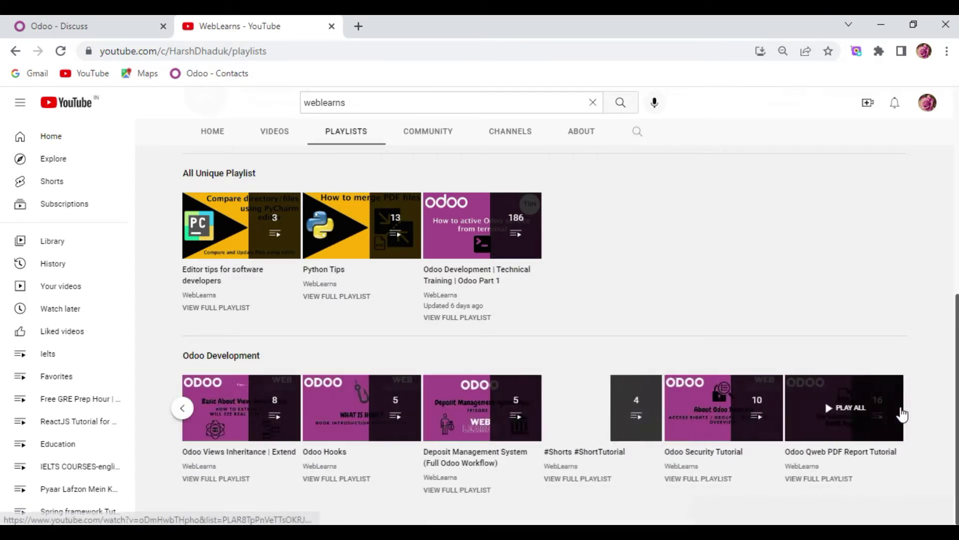
pyautogui.scroll(7, 616, 320)
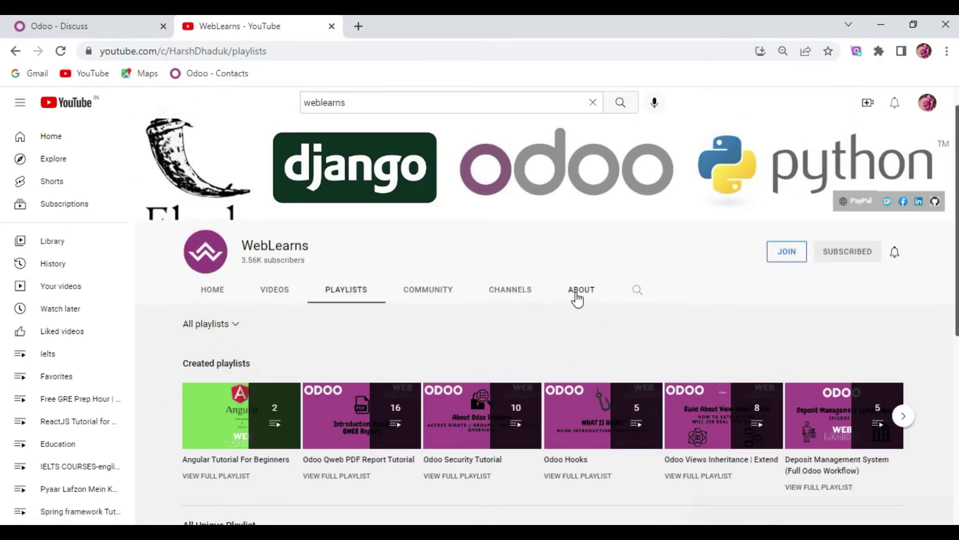
pyautogui.click(580, 292)
# Read the About description, highlighting the contact line and the GitHub source code link
pyautogui.scroll(-4, 520, 392)
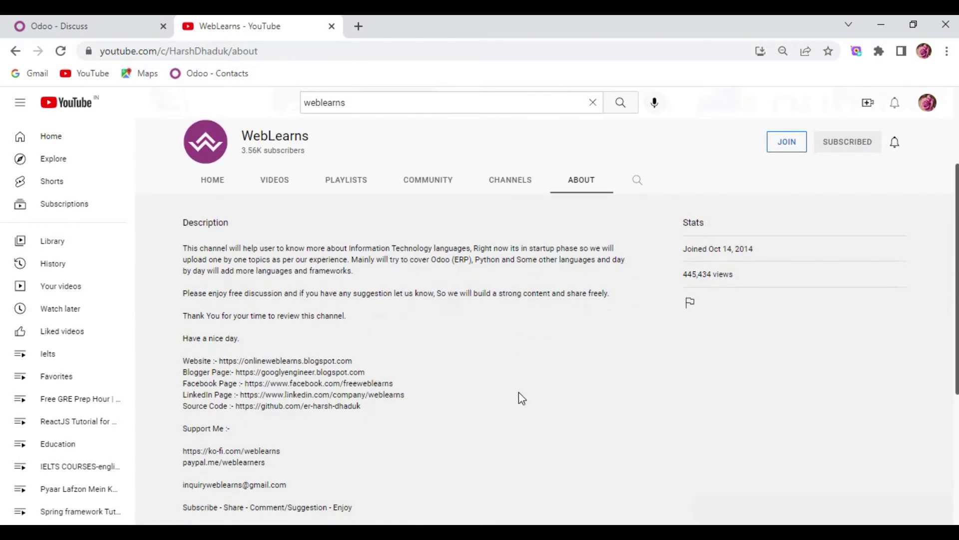
pyautogui.moveTo(184, 416); pyautogui.dragTo(255, 416)
pyautogui.scroll(2, 459, 382)
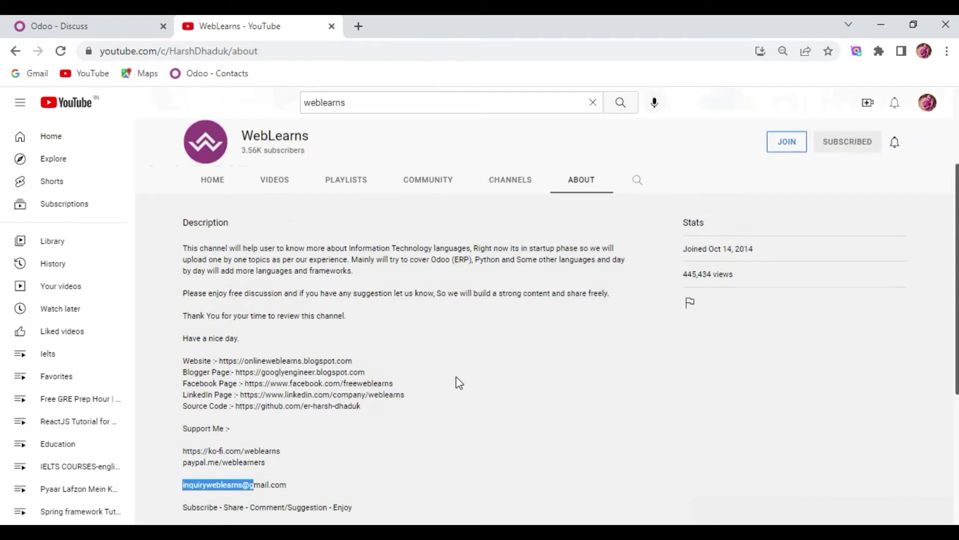
pyautogui.moveTo(360, 407); pyautogui.dragTo(243, 406)
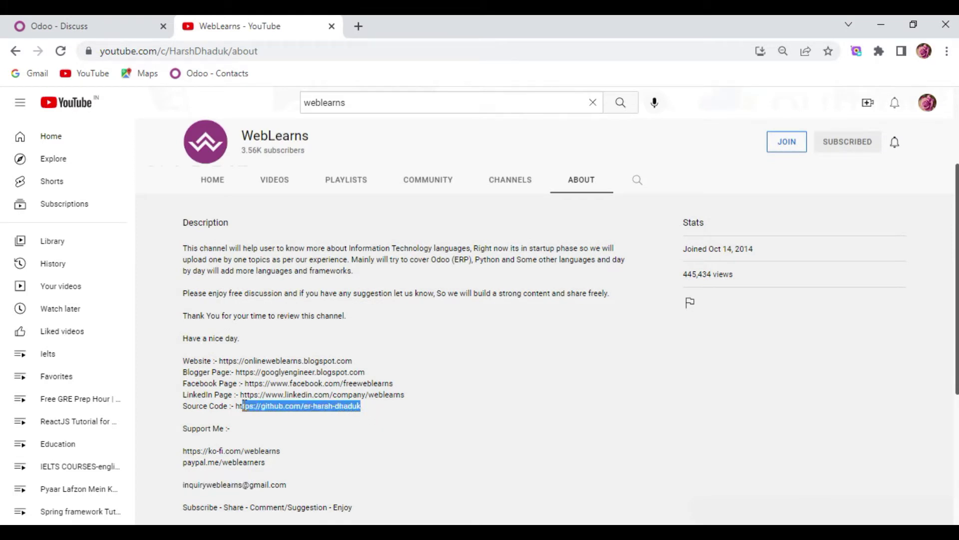
pyautogui.click(517, 401)
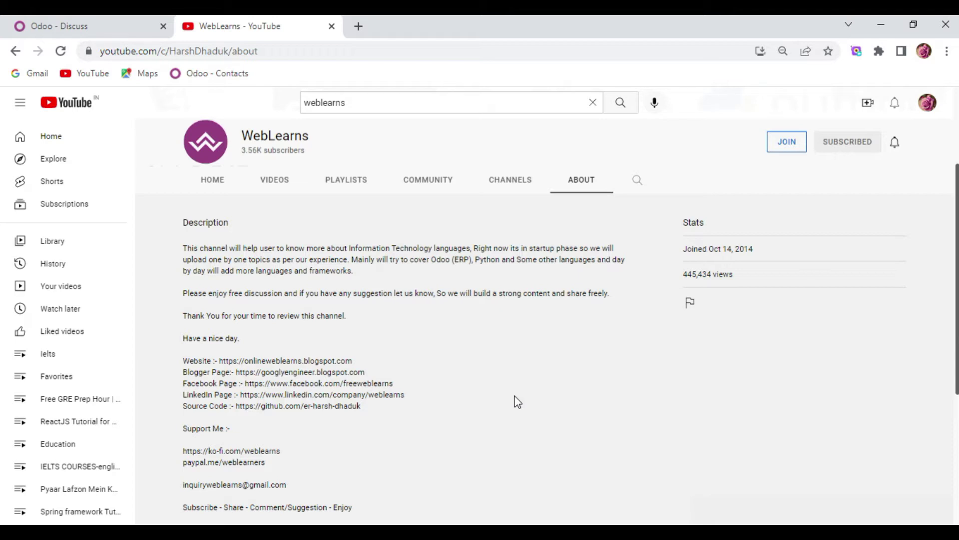
# Finish reading the About page, return to the channel home, then back to Odoo Discuss
pyautogui.scroll(2, 517, 401)
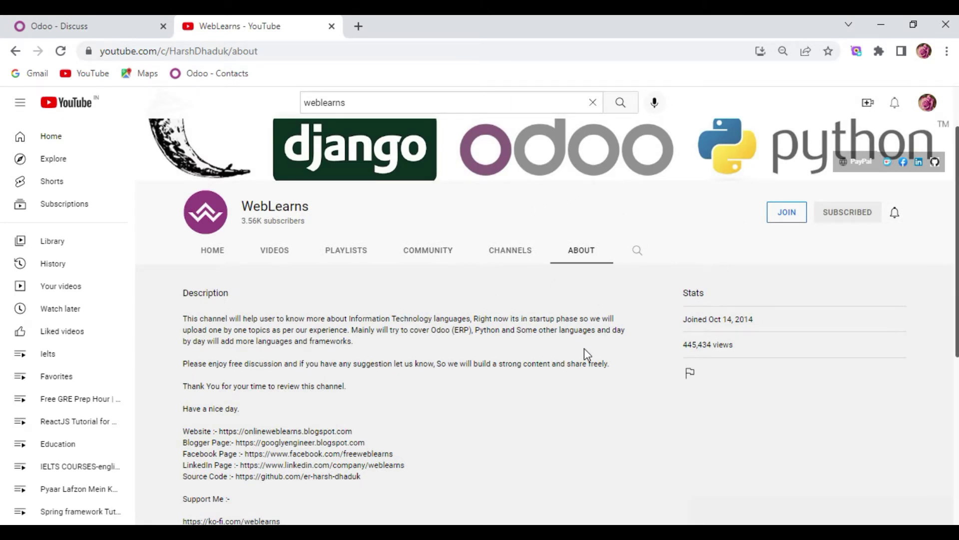
pyautogui.scroll(2, 583, 348)
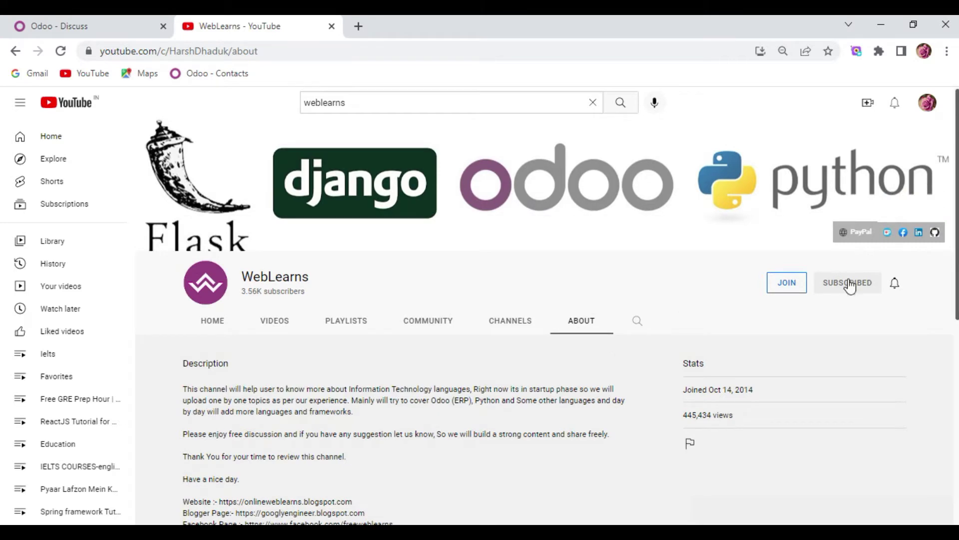
pyautogui.scroll(-7, 640, 349)
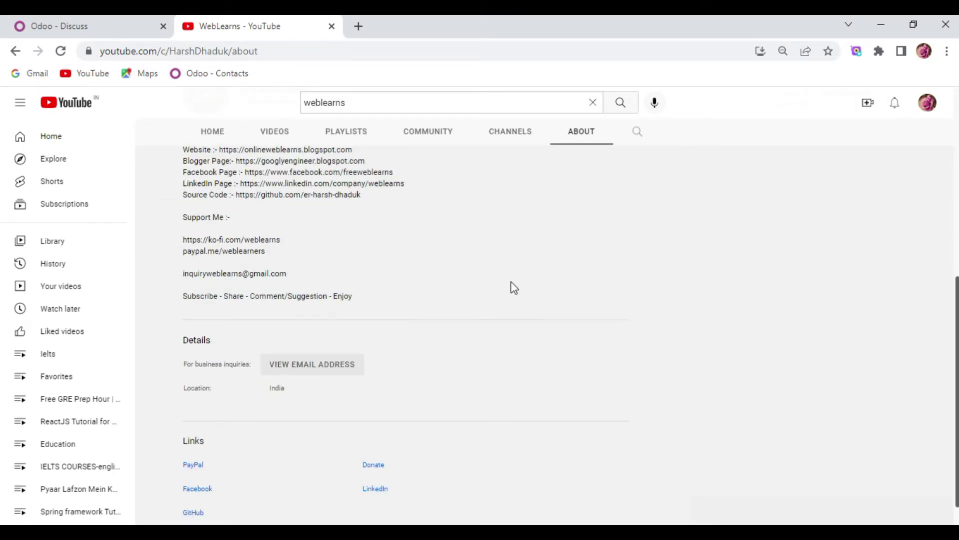
pyautogui.scroll(5, 514, 288)
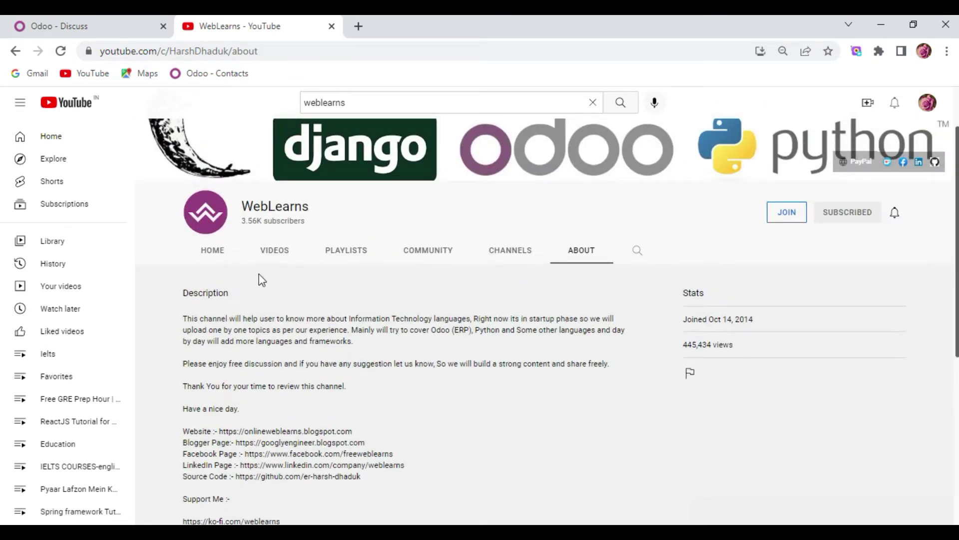
pyautogui.click(213, 252)
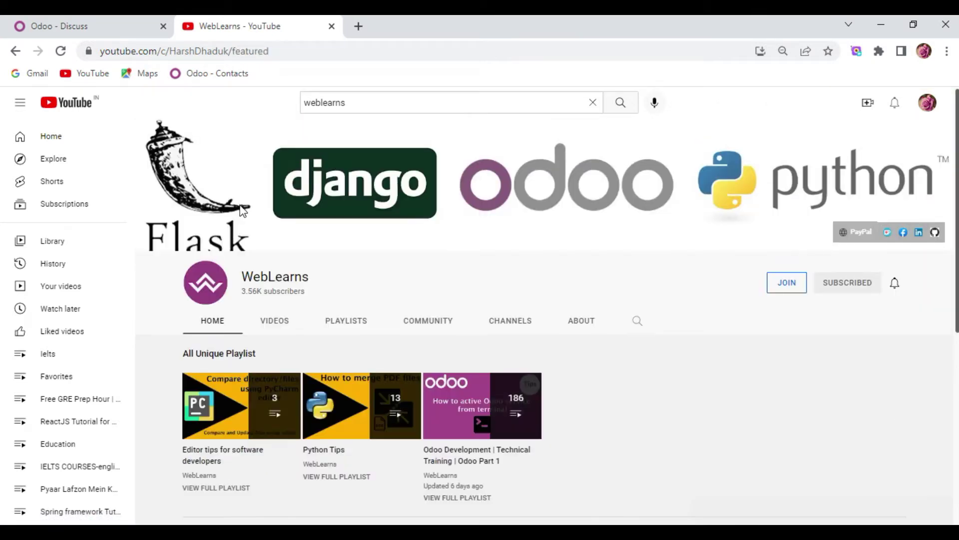
pyautogui.click(110, 33)
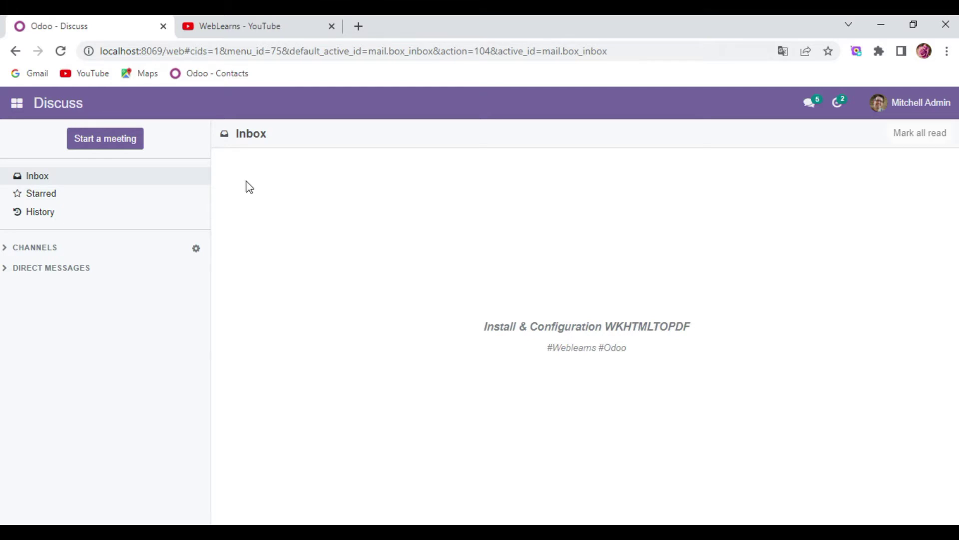
# Open quotation S00007 in Sales and print its Quotation / Order report
pyautogui.click(16, 104)
pyautogui.click(43, 171)
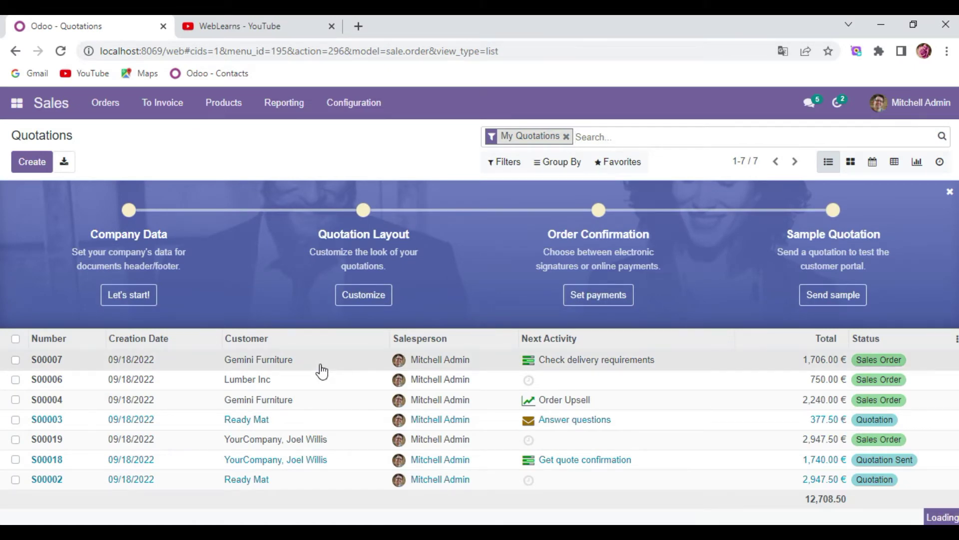
pyautogui.click(321, 371)
pyautogui.click(383, 164)
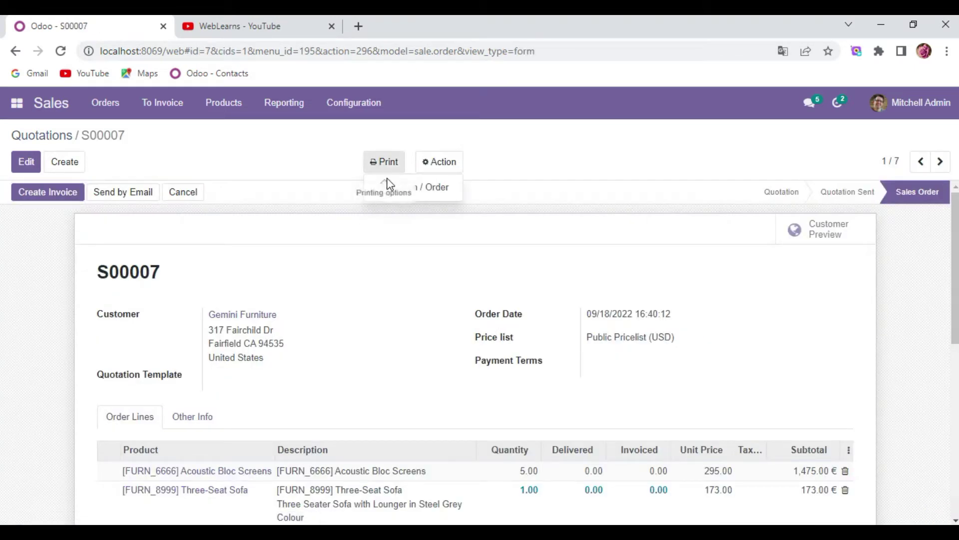
pyautogui.click(391, 193)
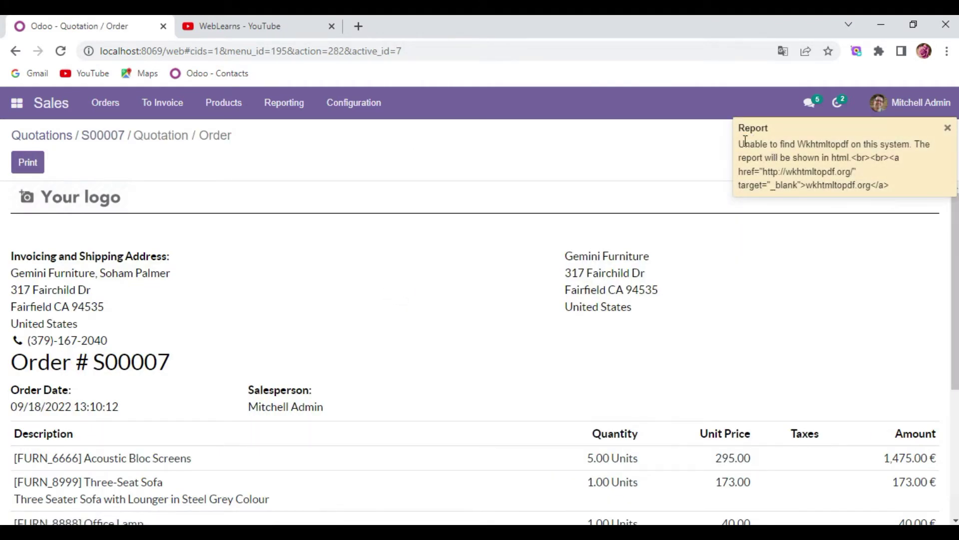
# Read and dismiss the missing-Wkhtmltopdf warning, scan the HTML report, then return to S00007
pyautogui.moveTo(738, 142); pyautogui.dragTo(887, 185)
pyautogui.click(899, 187)
pyautogui.doubleClick(841, 185)
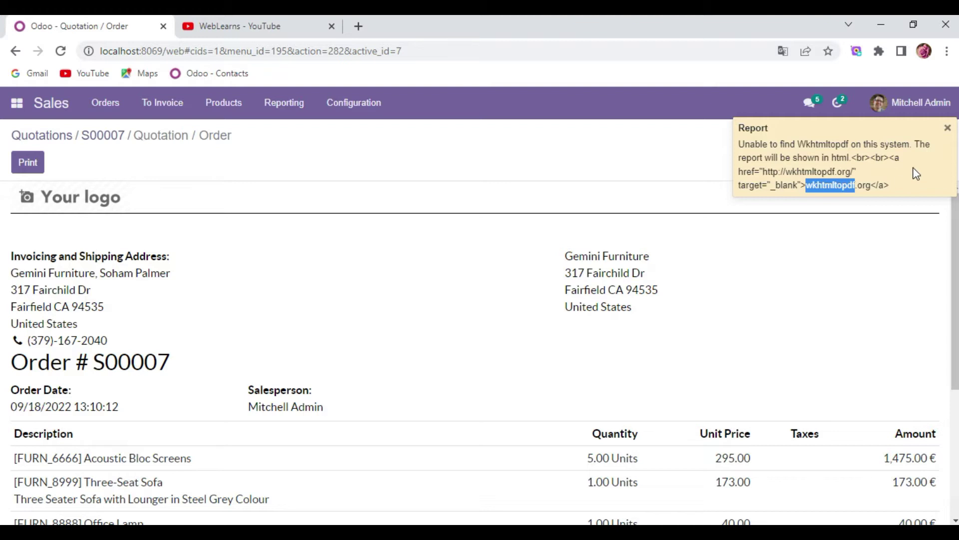
pyautogui.click(948, 129)
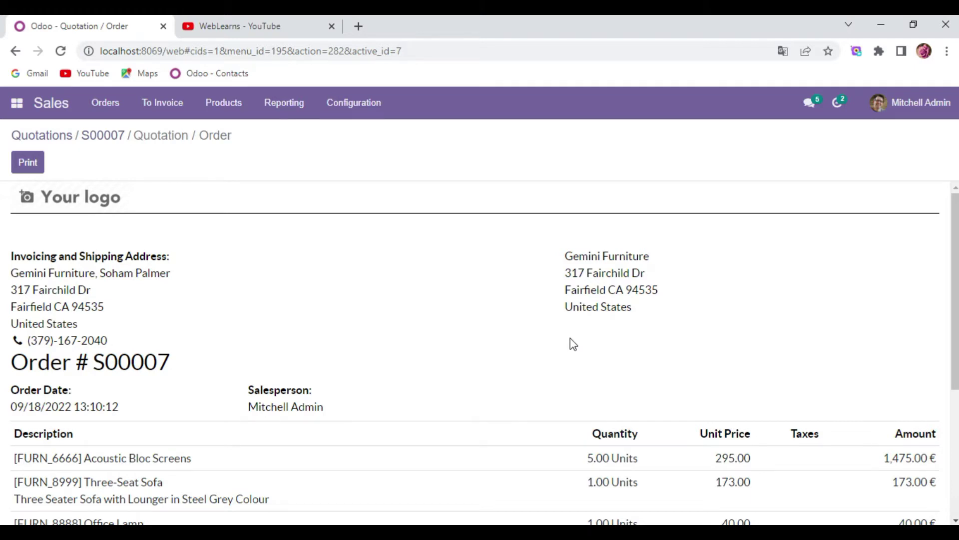
pyautogui.scroll(-5, 570, 338)
pyautogui.scroll(5, 564, 336)
pyautogui.scroll(-5, 563, 337)
pyautogui.scroll(5, 561, 336)
pyautogui.click(109, 143)
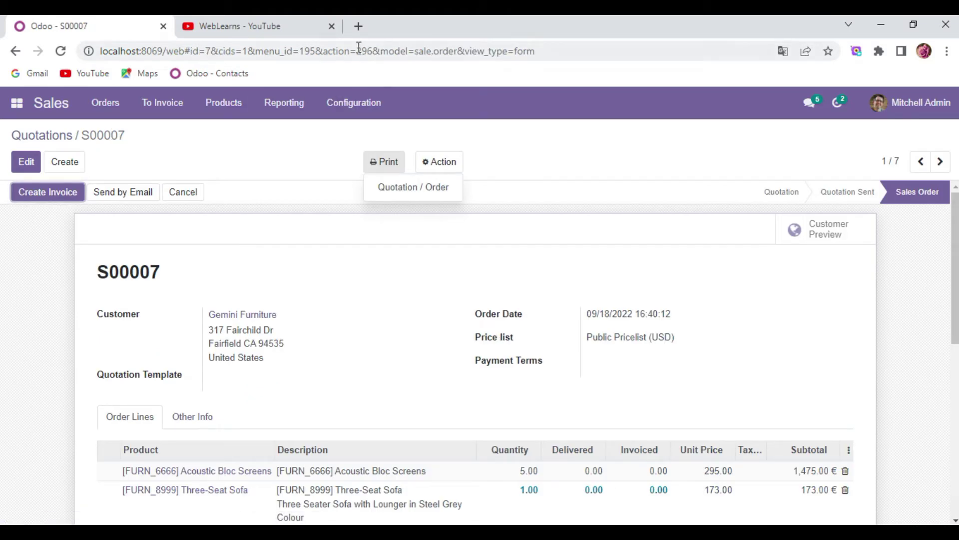
# Load wkhtmltopdf.org in a new tab and open its Downloads page for the 0.12.6 release
pyautogui.click(357, 27)
pyautogui.write('wkhtmltopdf.org')
pyautogui.press('Return')
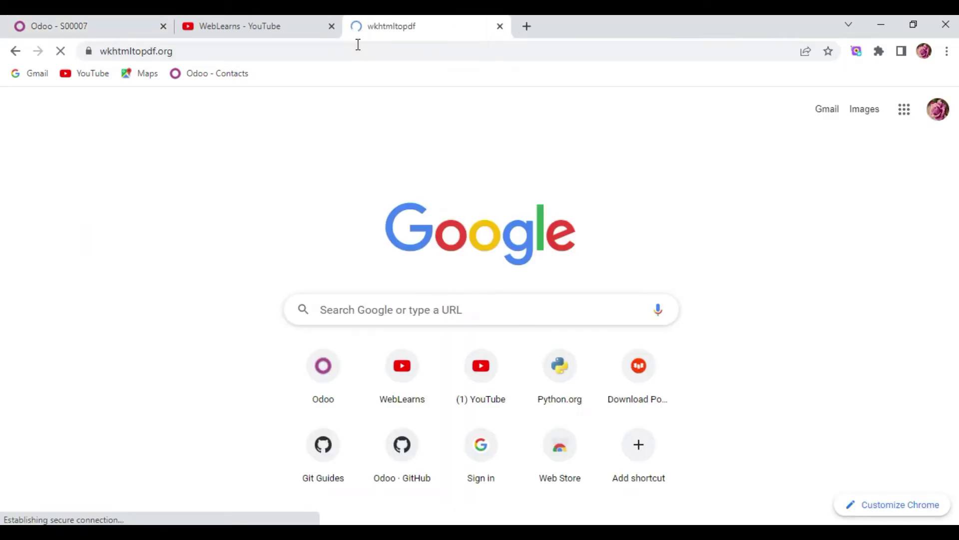
pyautogui.click(317, 52)
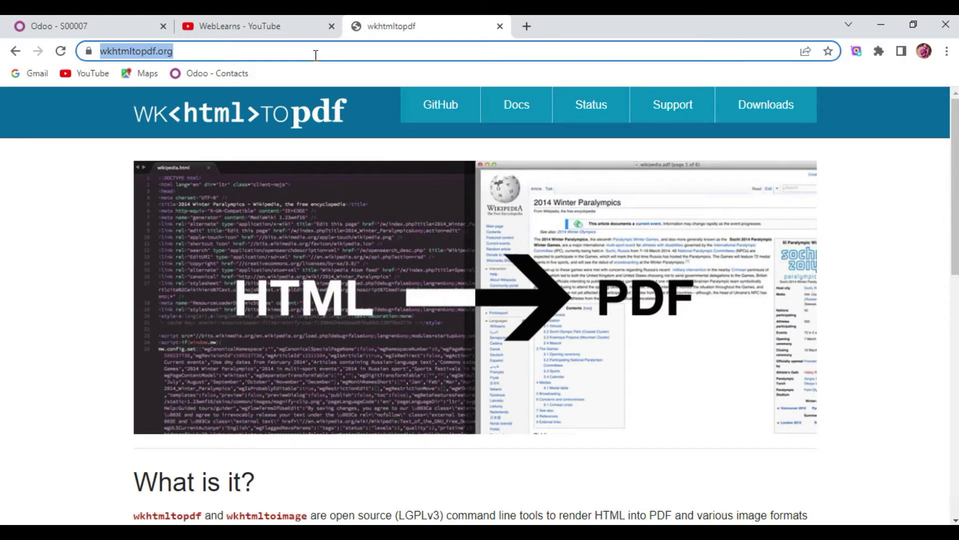
pyautogui.click(740, 114)
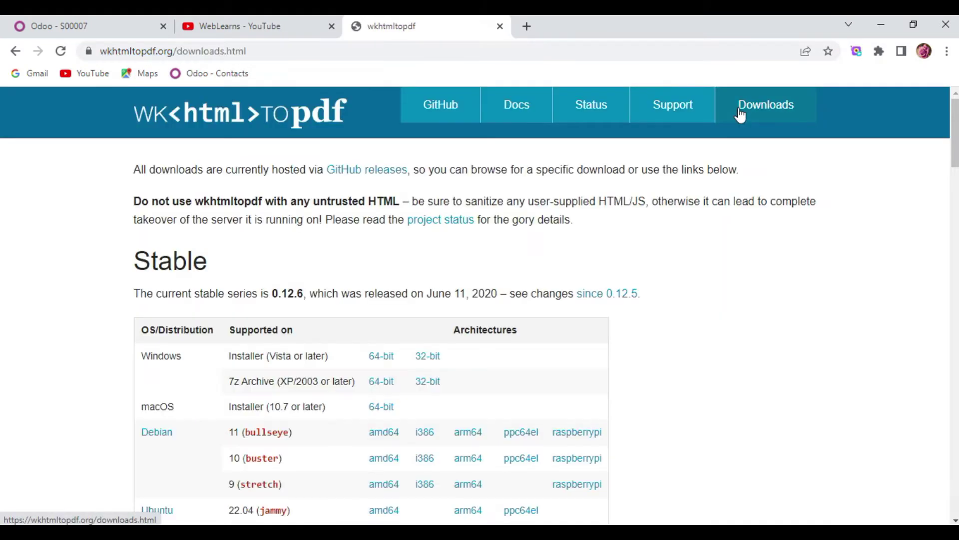
pyautogui.scroll(-1, 371, 284)
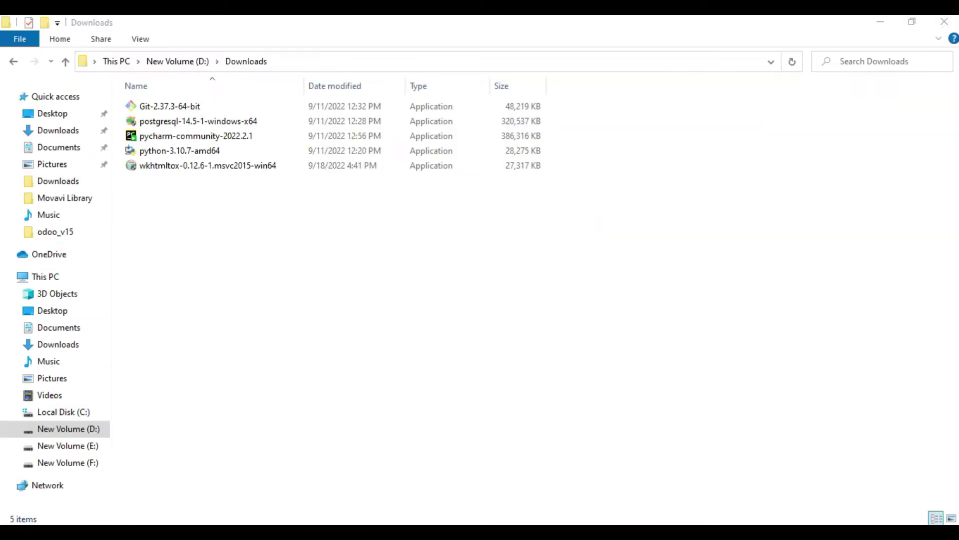
# Run the wkhtmltox 0.12.6-1 installer, accept the licence, install to C:\Program Files\wkhtmltopdf
pyautogui.click(189, 170)
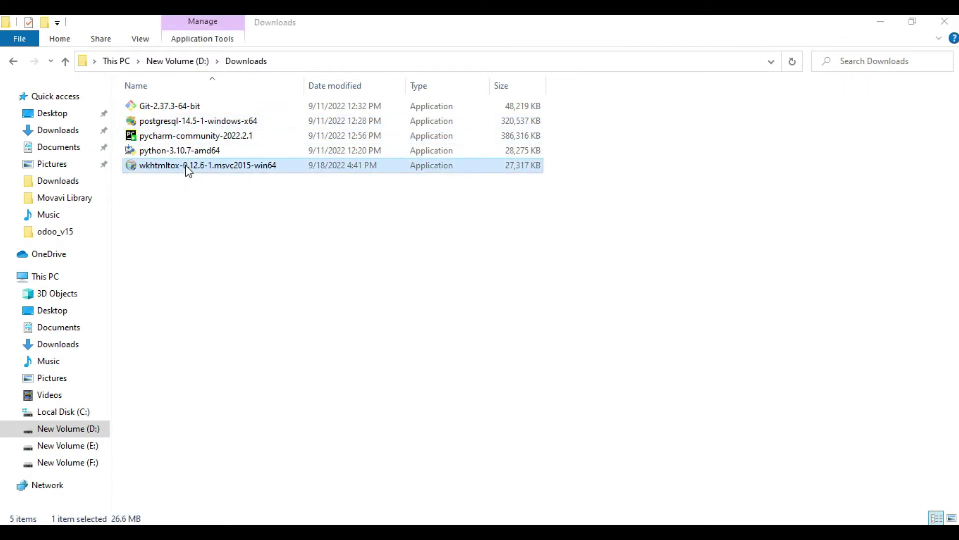
pyautogui.doubleClick(187, 170)
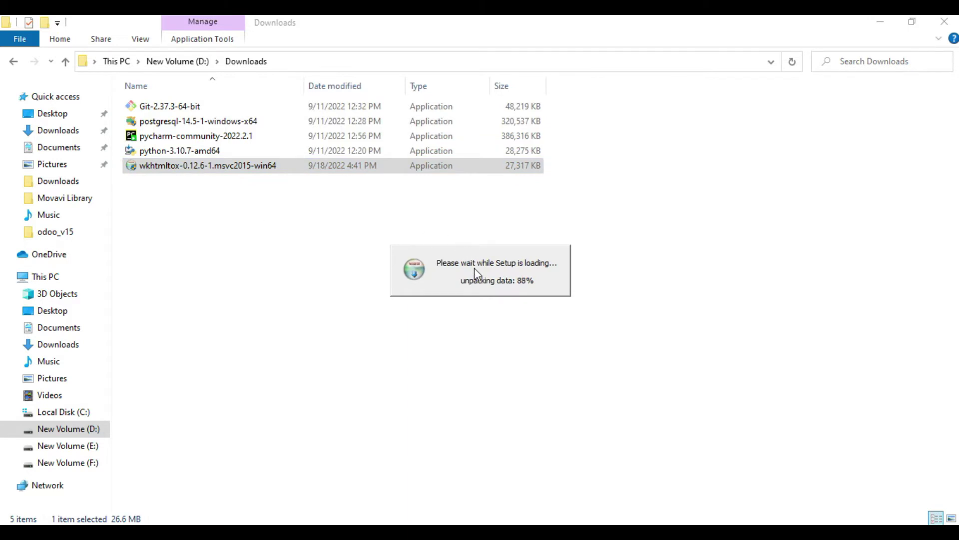
pyautogui.click(573, 391)
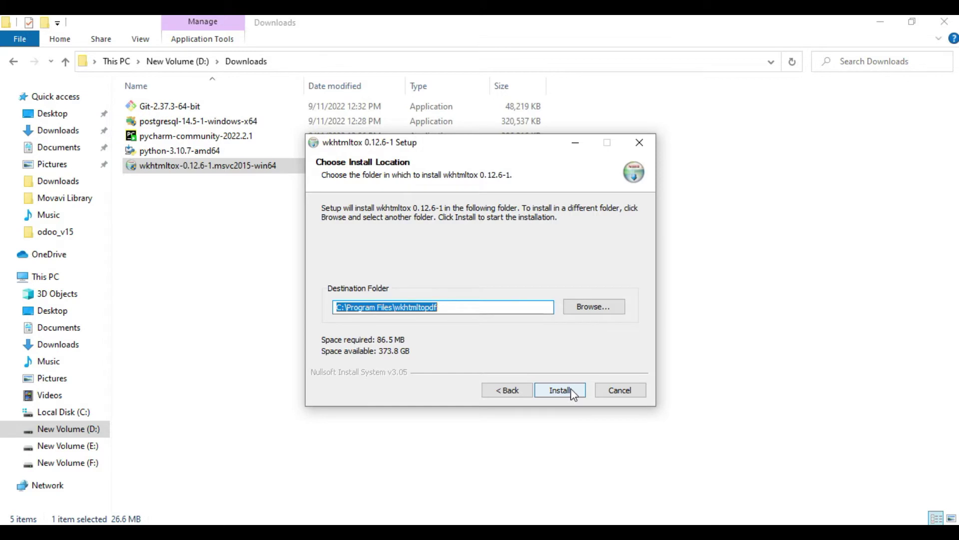
pyautogui.click(571, 390)
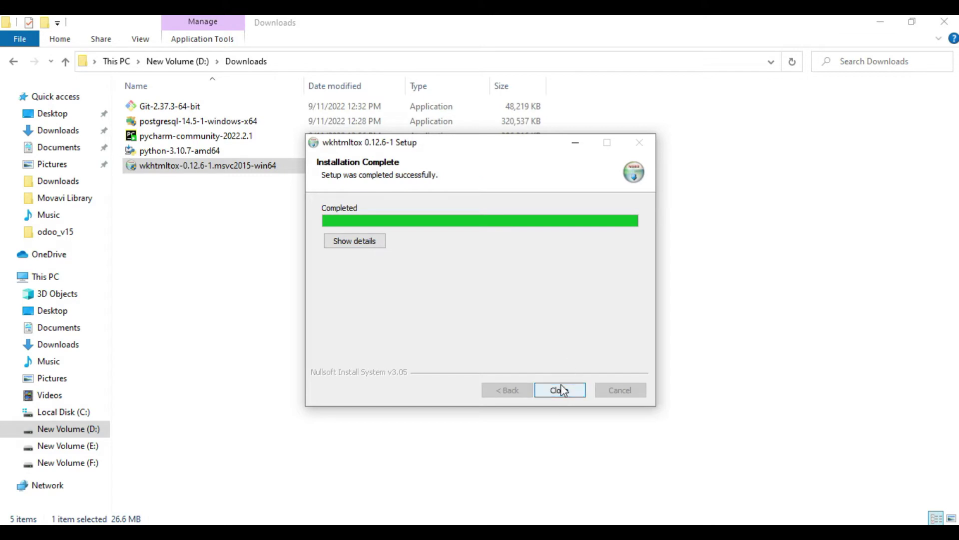
pyautogui.click(562, 390)
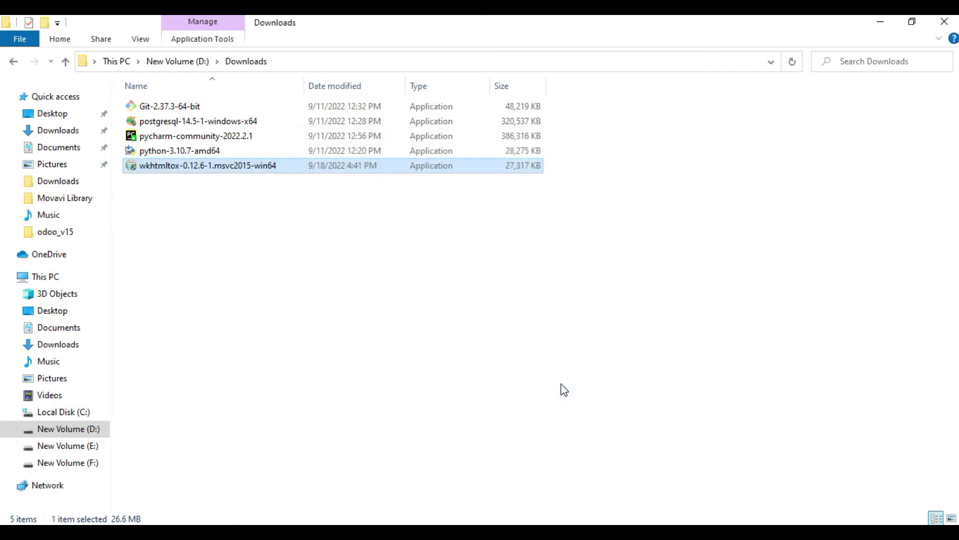
pyautogui.click(492, 522)
# Stop and rerun the odoo_training server, enlarging the Run panel to read its log
pyautogui.click(777, 45)
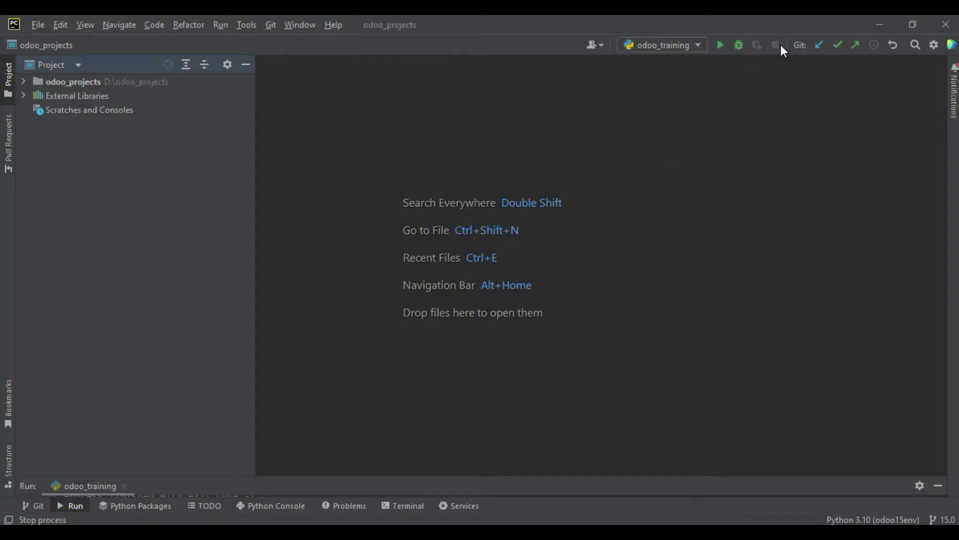
pyautogui.click(720, 46)
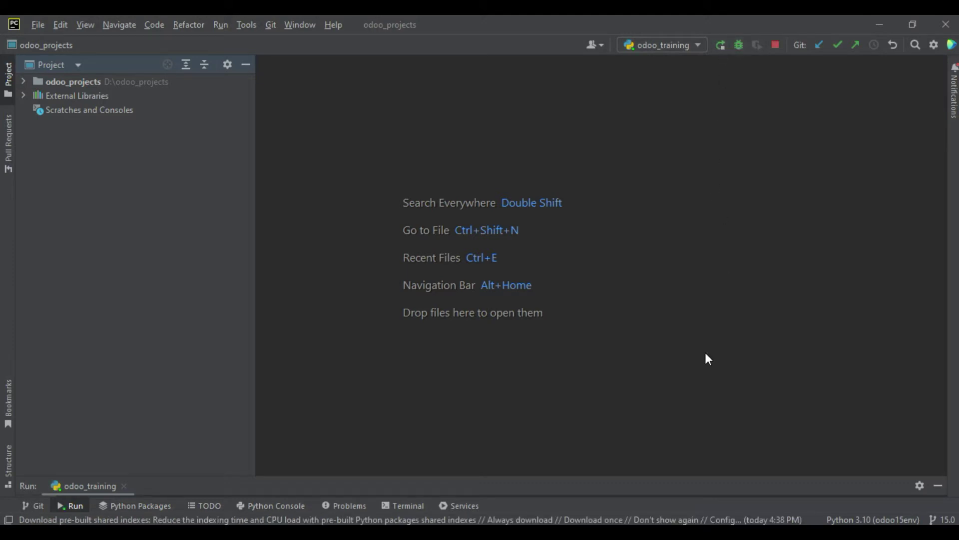
pyautogui.moveTo(614, 475); pyautogui.dragTo(621, 346)
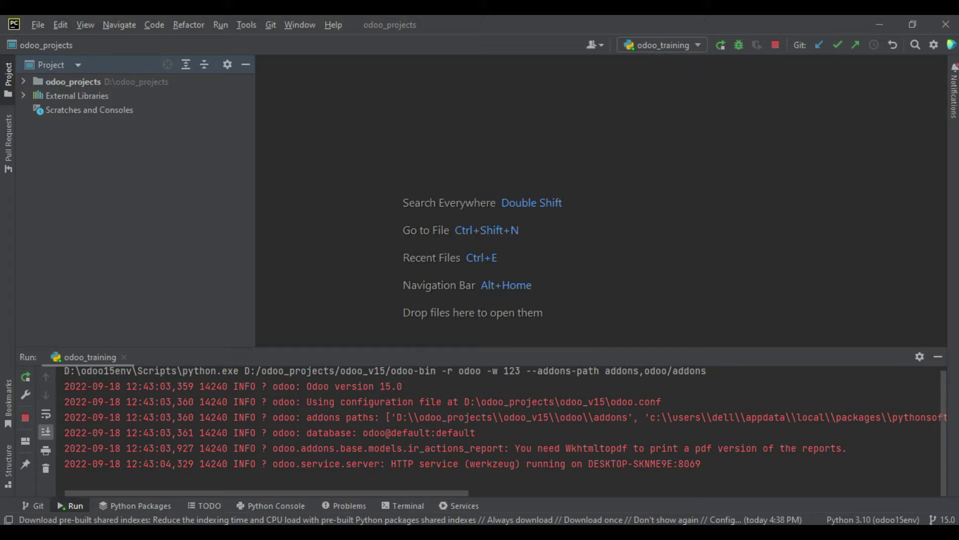
pyautogui.hotkey('alt', 'Tab')
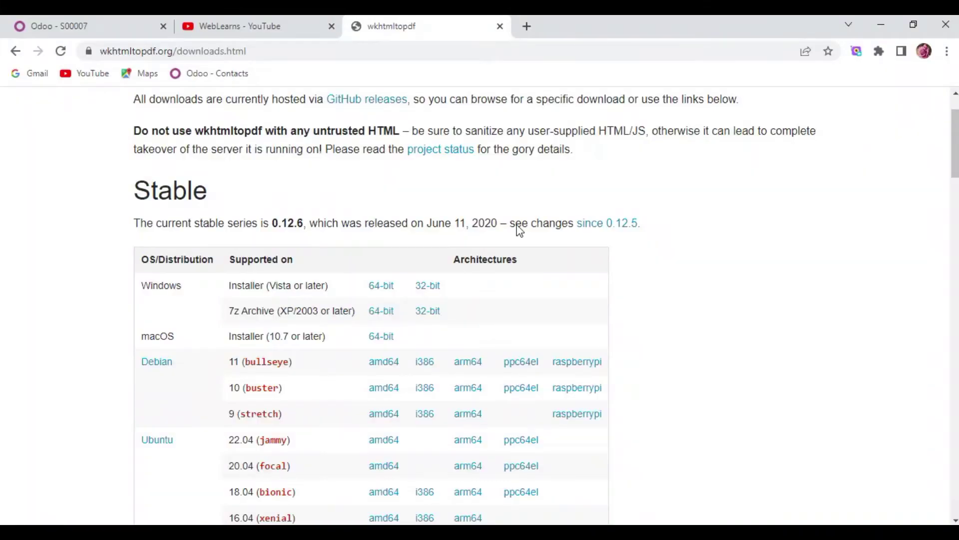
# Reload S00007, reprint its Quotation / Order report, and close the Wkhtmltopdf warning again
pyautogui.click(133, 31)
pyautogui.click(60, 51)
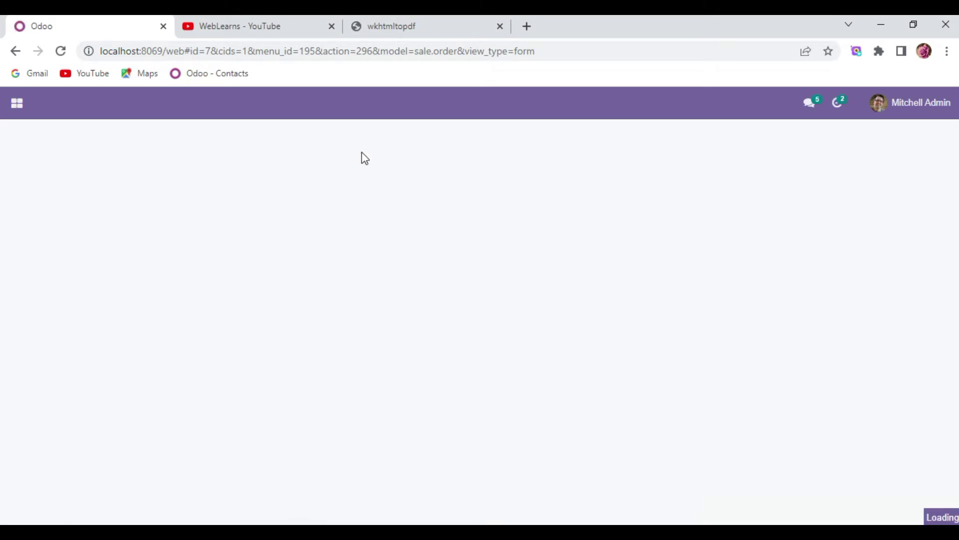
pyautogui.click(381, 163)
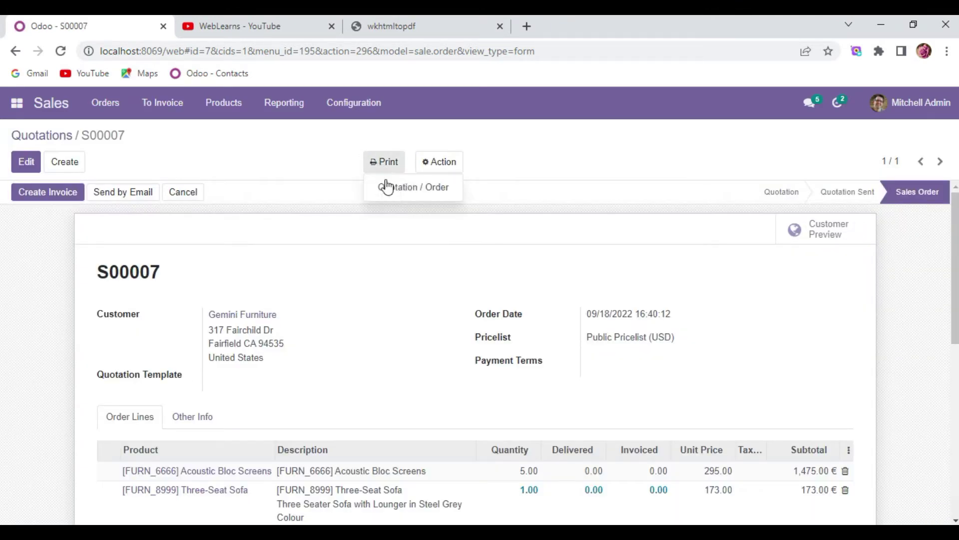
pyautogui.click(390, 192)
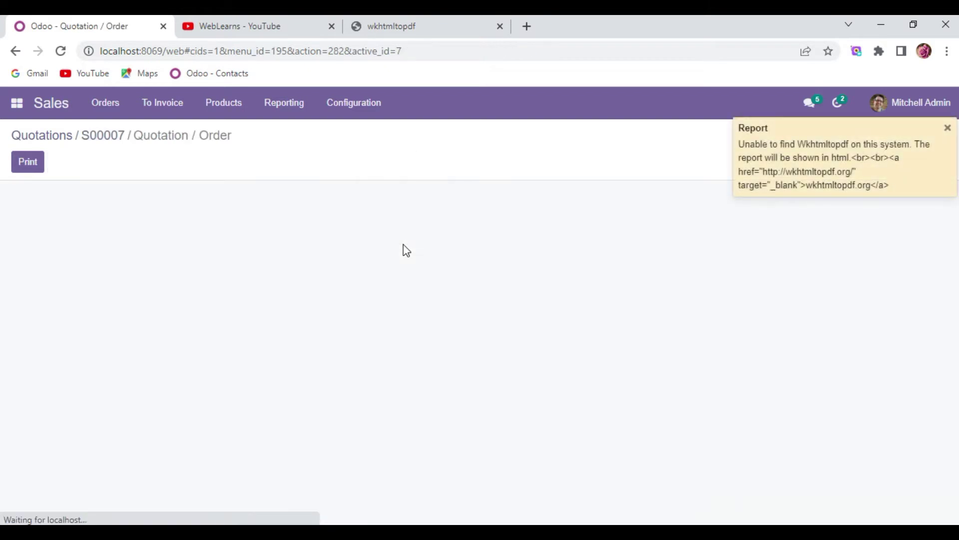
pyautogui.moveTo(890, 187); pyautogui.dragTo(736, 131)
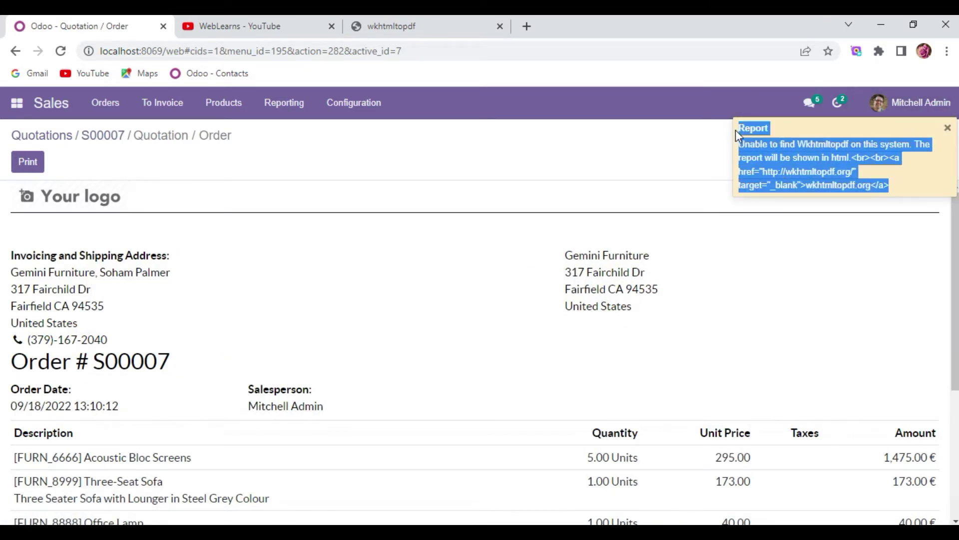
pyautogui.click(947, 128)
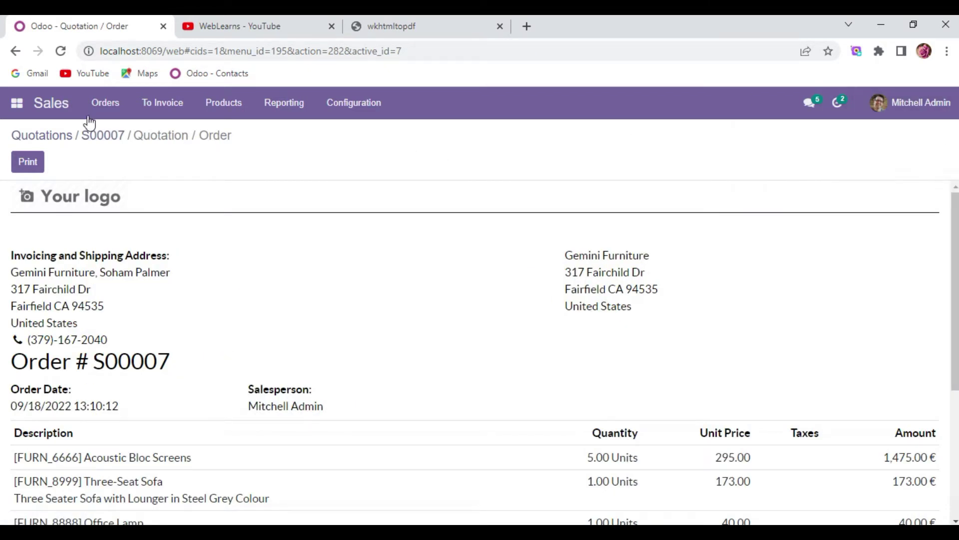
pyautogui.click(16, 104)
pyautogui.click(27, 204)
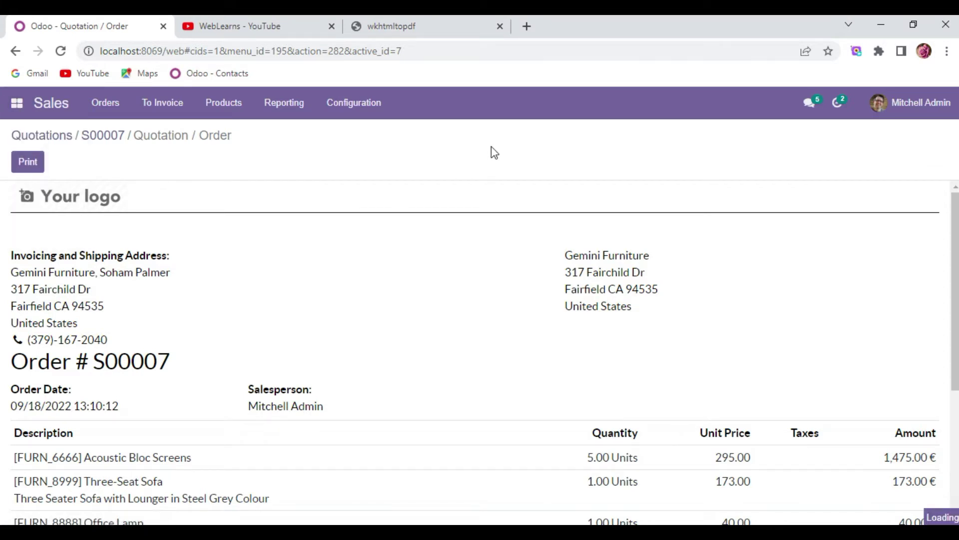
# Activate developer mode under Developer Tools in Sales Configuration > Settings > General Settings
pyautogui.click(354, 102)
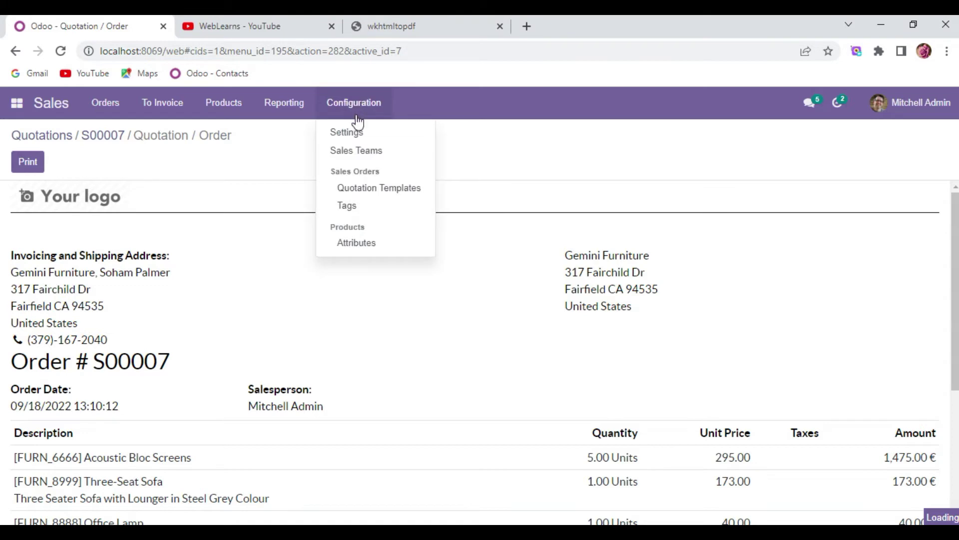
pyautogui.click(359, 132)
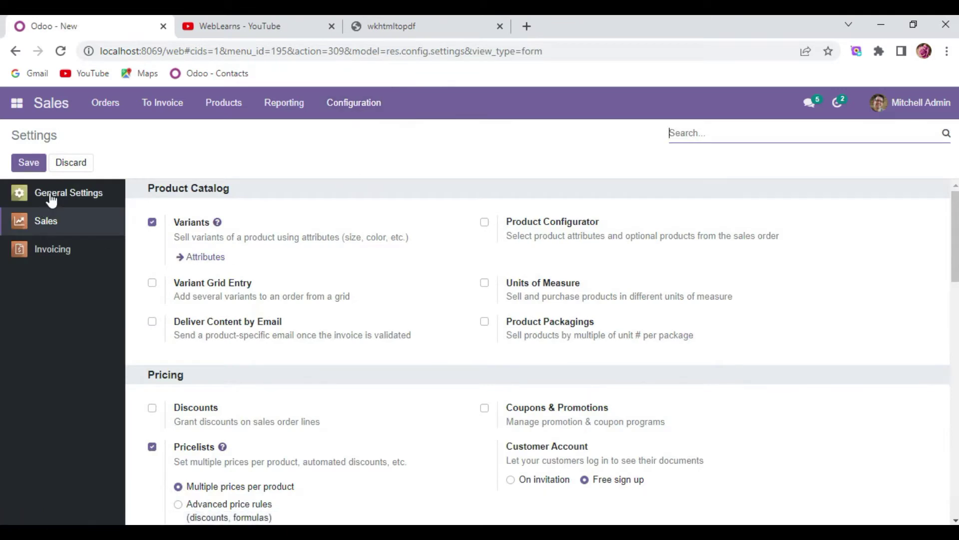
pyautogui.click(50, 199)
pyautogui.scroll(-20, 420, 360)
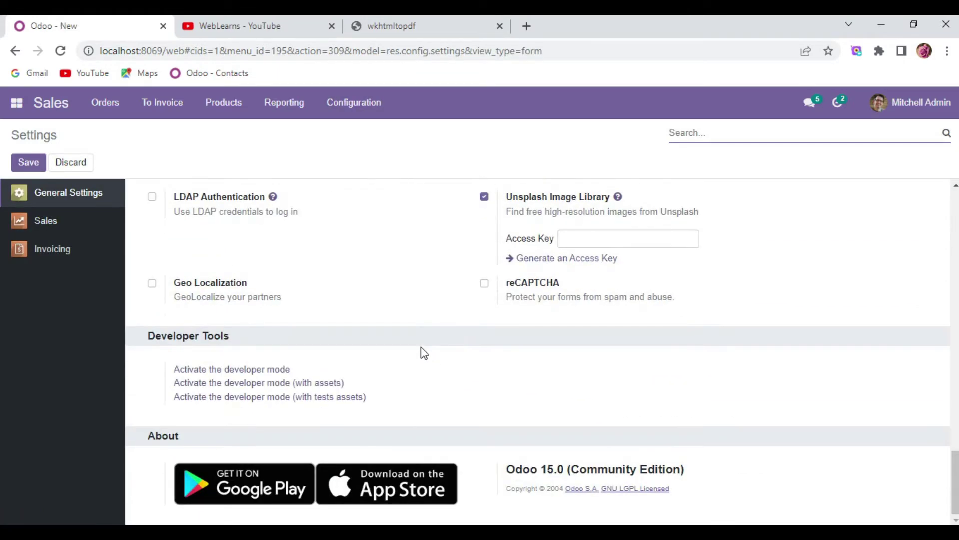
pyautogui.click(263, 370)
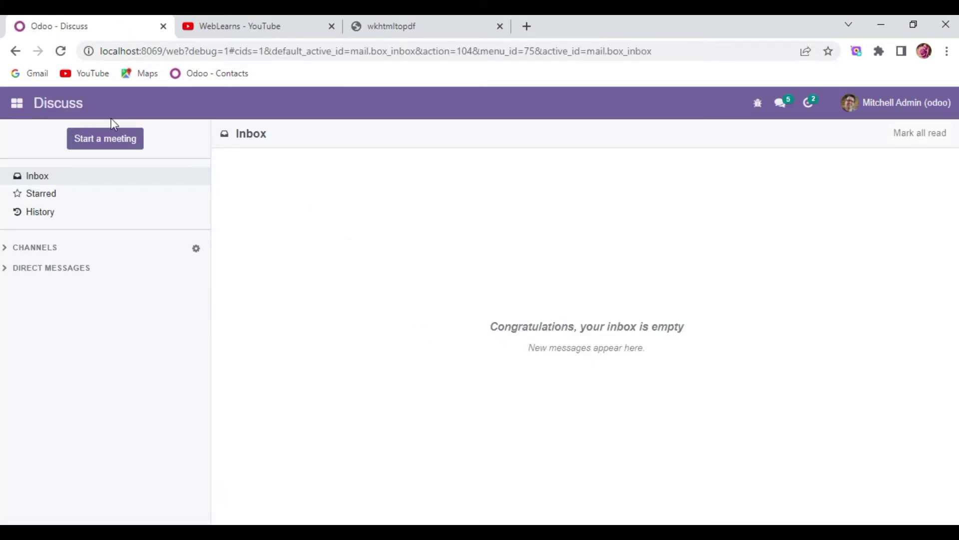
# Open Settings > Technical > System Parameters, search keys for 'wkhtml', then clear the filter
pyautogui.click(17, 103)
pyautogui.click(53, 240)
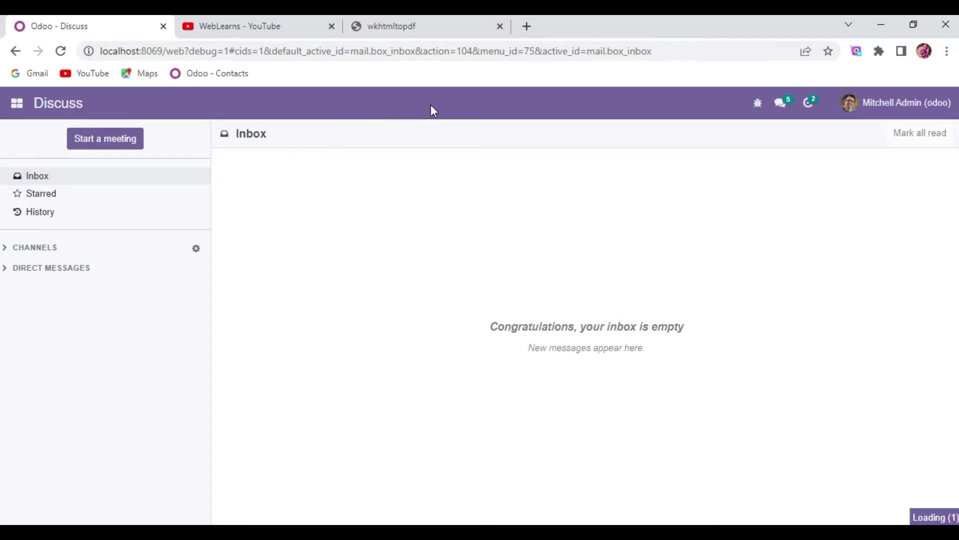
pyautogui.click(408, 105)
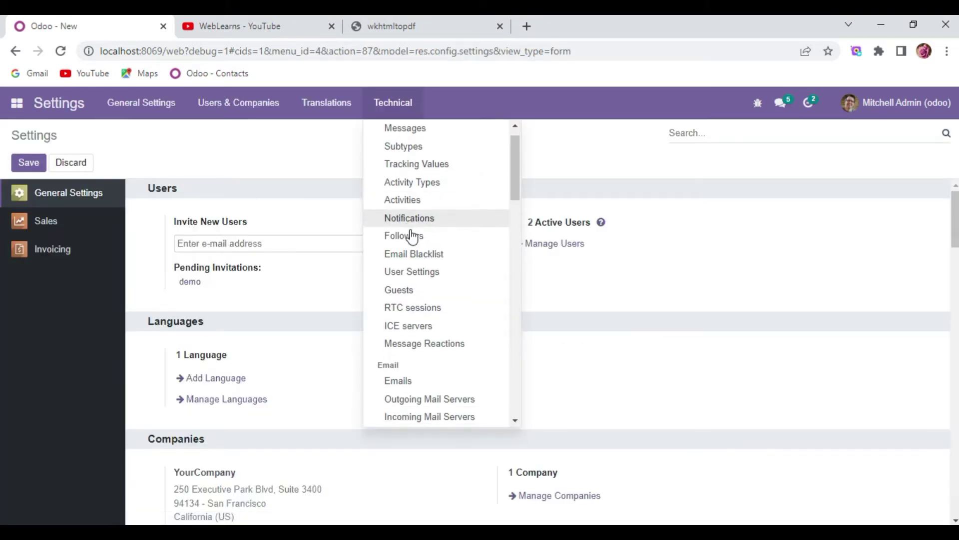
pyautogui.scroll(-10, 412, 235)
pyautogui.click(430, 265)
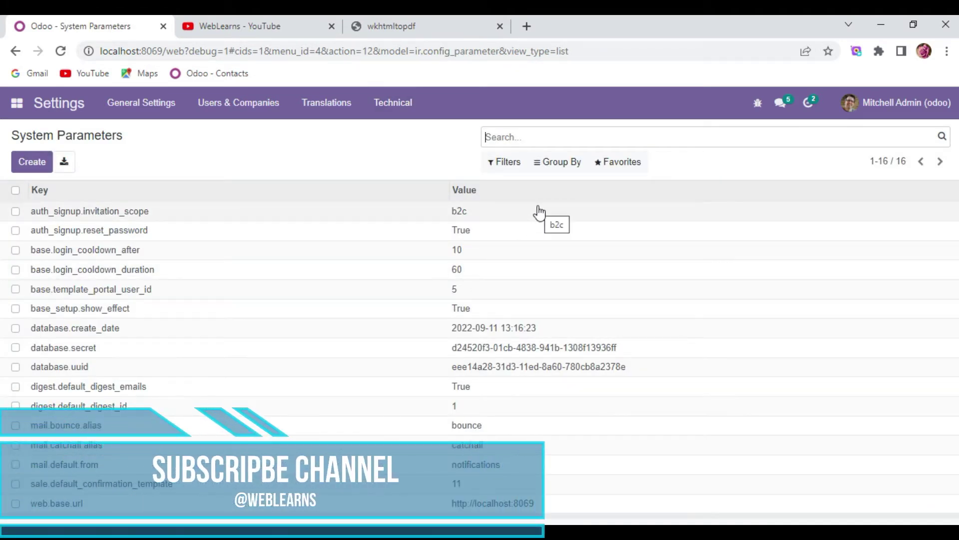
pyautogui.write('wkhtml')
pyautogui.press('Return')
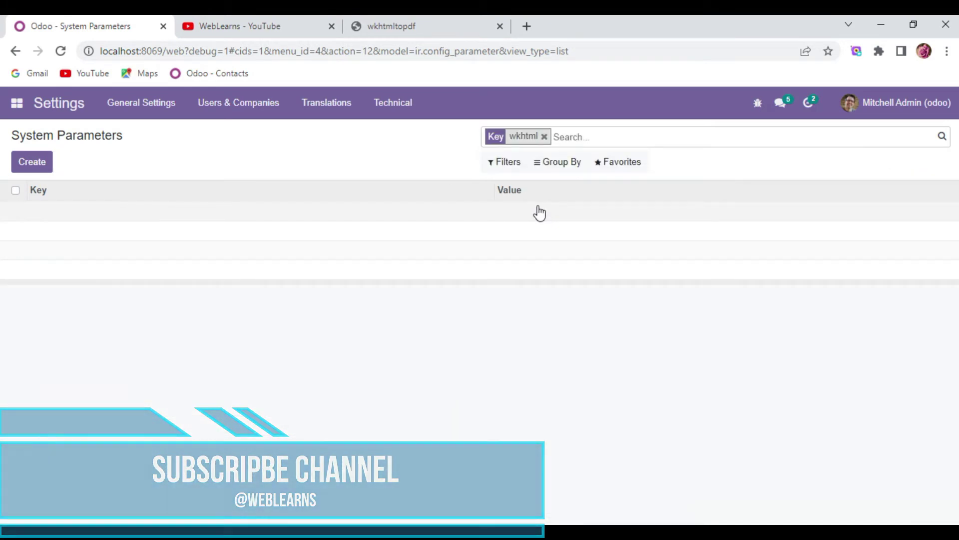
pyautogui.press('BackSpace')
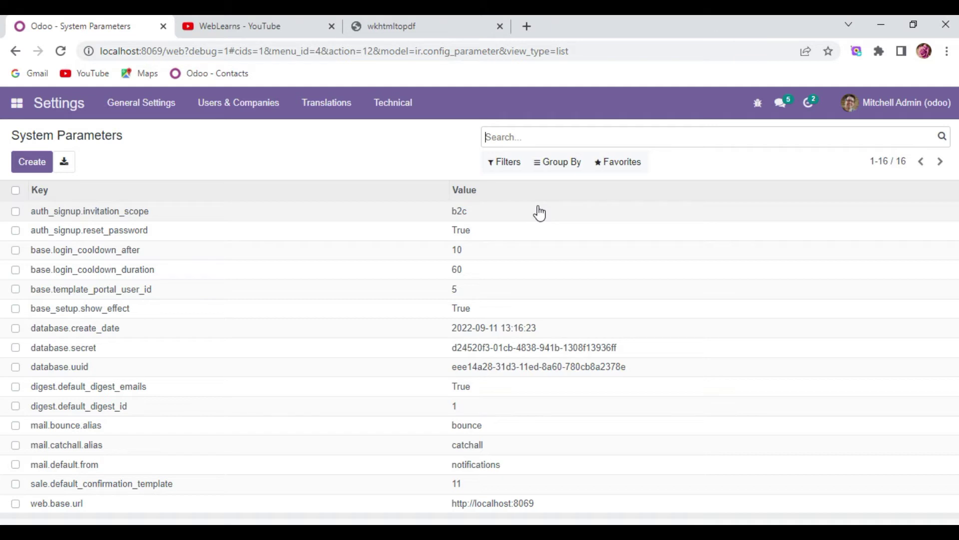
# Create a system parameter with key webkit_path and value C:\Program Files\wkhtmltopdf
pyautogui.click(27, 162)
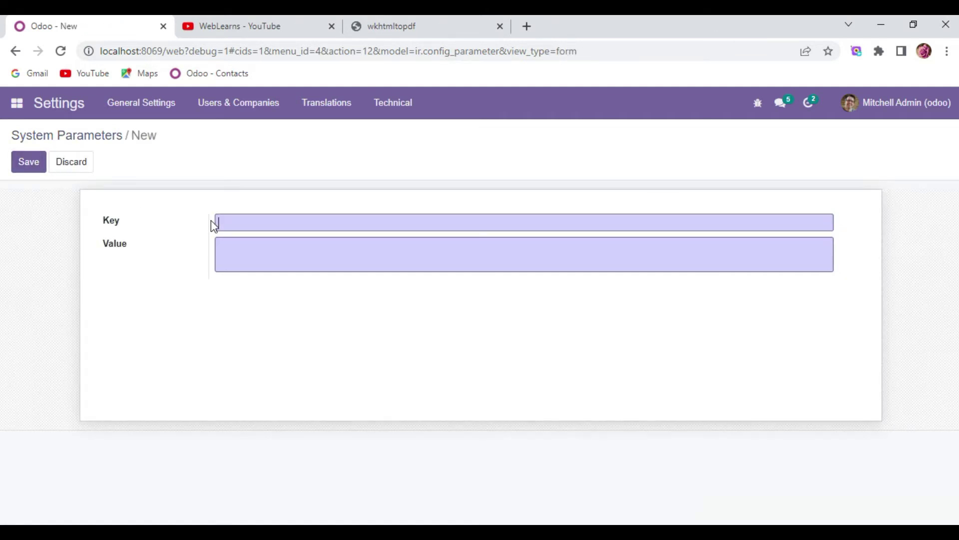
pyautogui.write('webkit_path')
pyautogui.write('C:\\Program Files\\wkhtmltopdf')
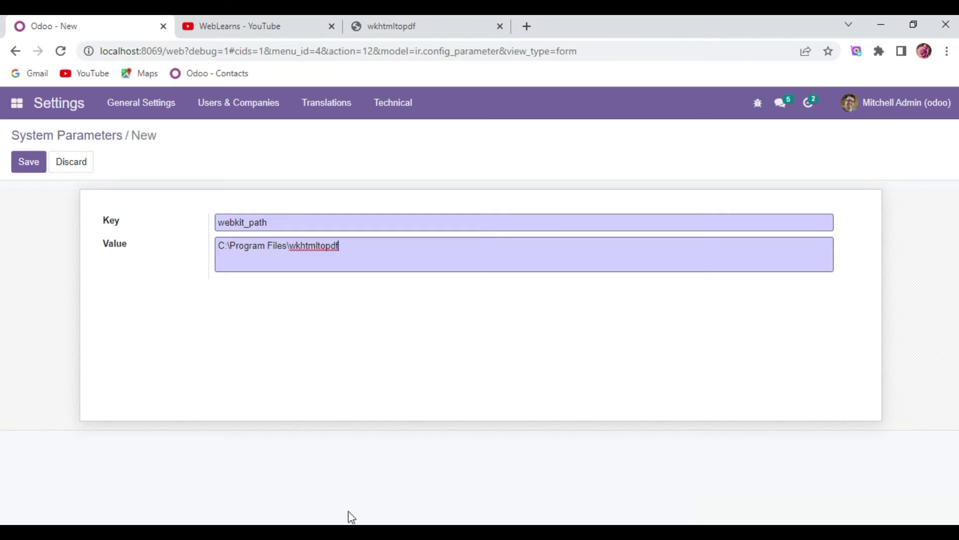
pyautogui.hotkey('alt', 'Tab')
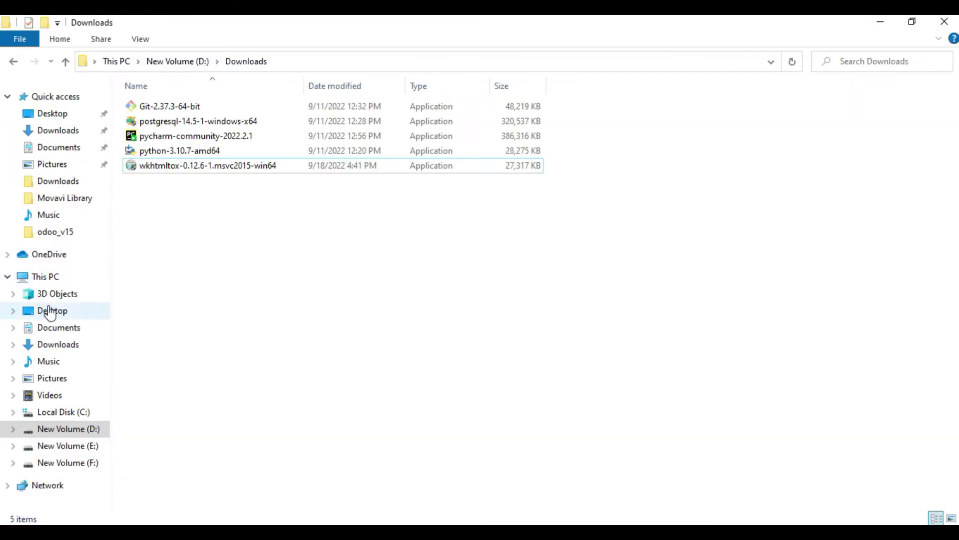
# Browse to C:\Program Files\wkhtmltopdf\bin and select its full path in the address bar
pyautogui.click(72, 412)
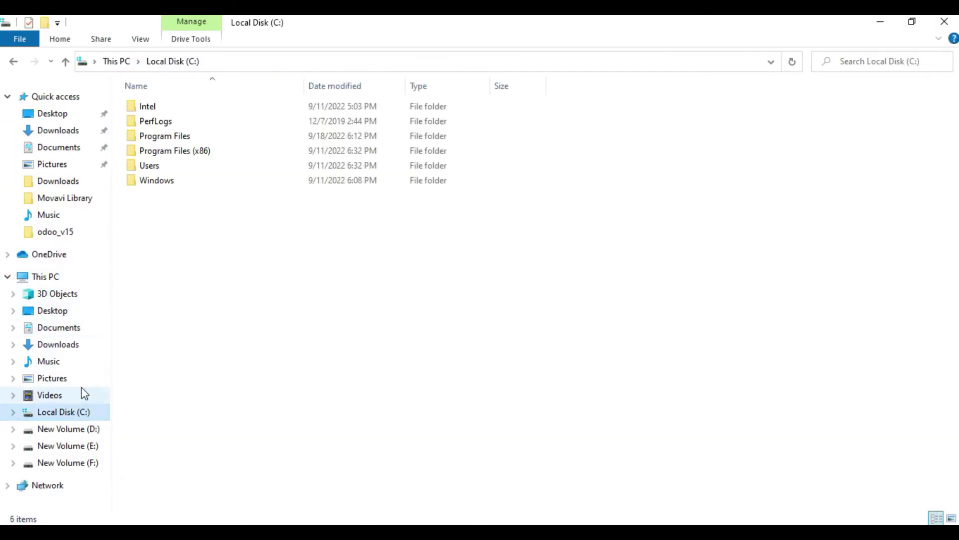
pyautogui.doubleClick(179, 140)
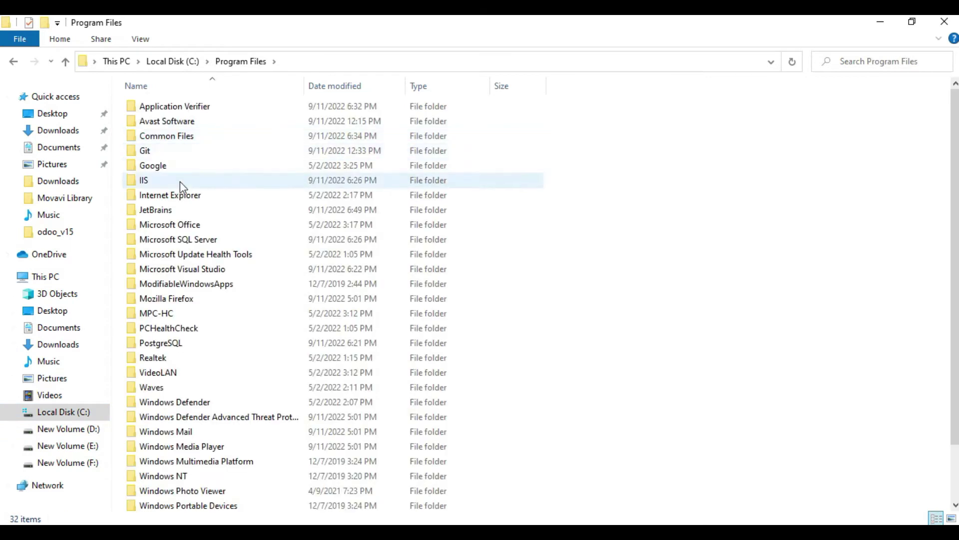
pyautogui.scroll(-2, 181, 225)
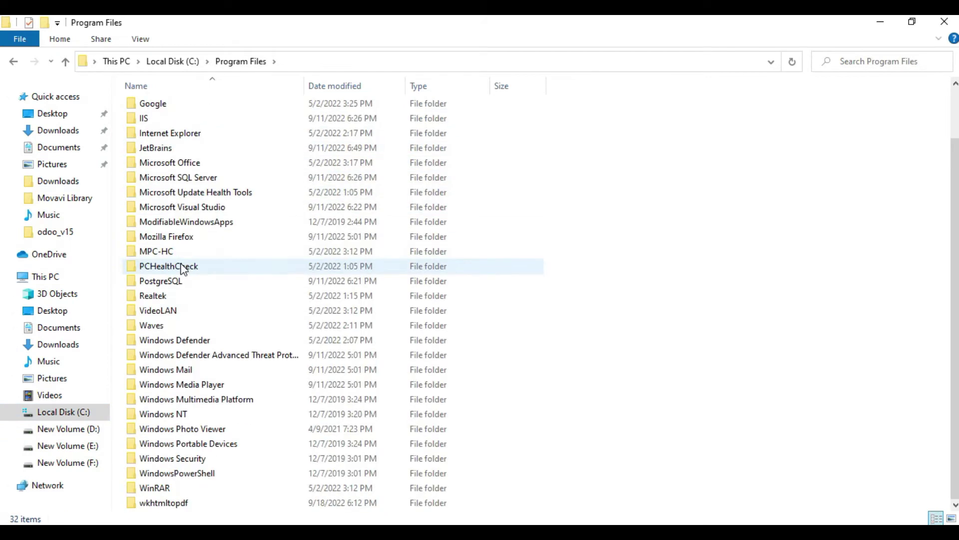
pyautogui.doubleClick(170, 502)
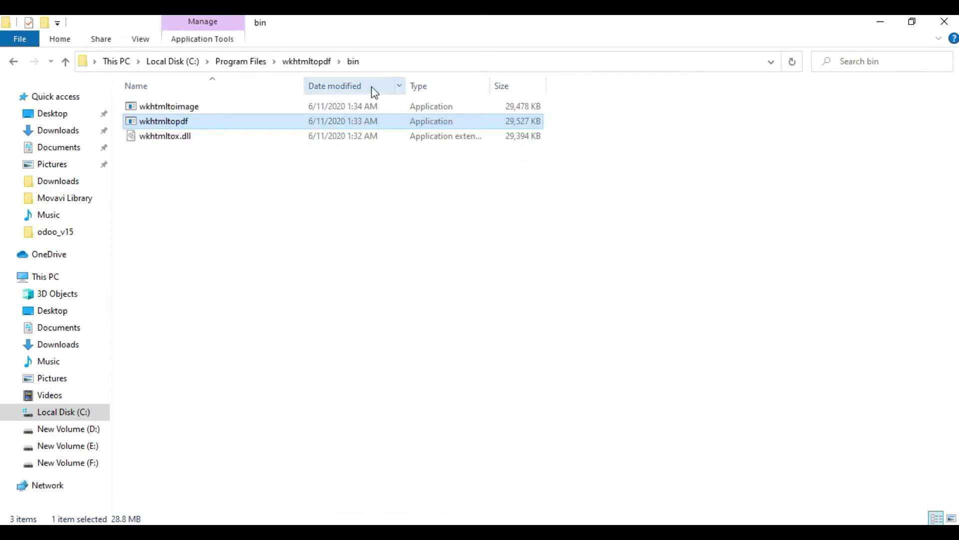
pyautogui.click(397, 61)
pyautogui.hotkey('ctrl', 'c')
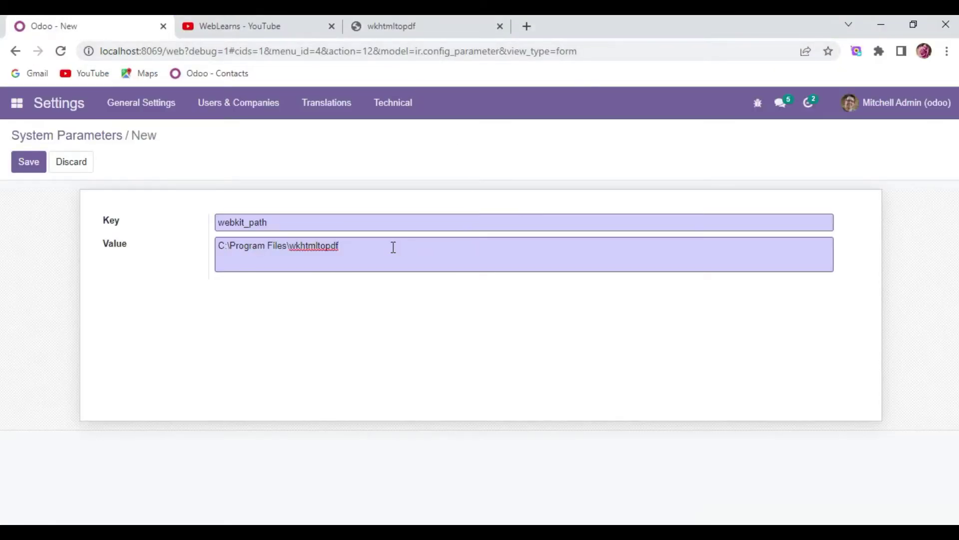
# Change the webkit_path value to C:\Program Files\wkhtmltopdf\bin\wkhtmltopdf
pyautogui.tripleClick(394, 247)
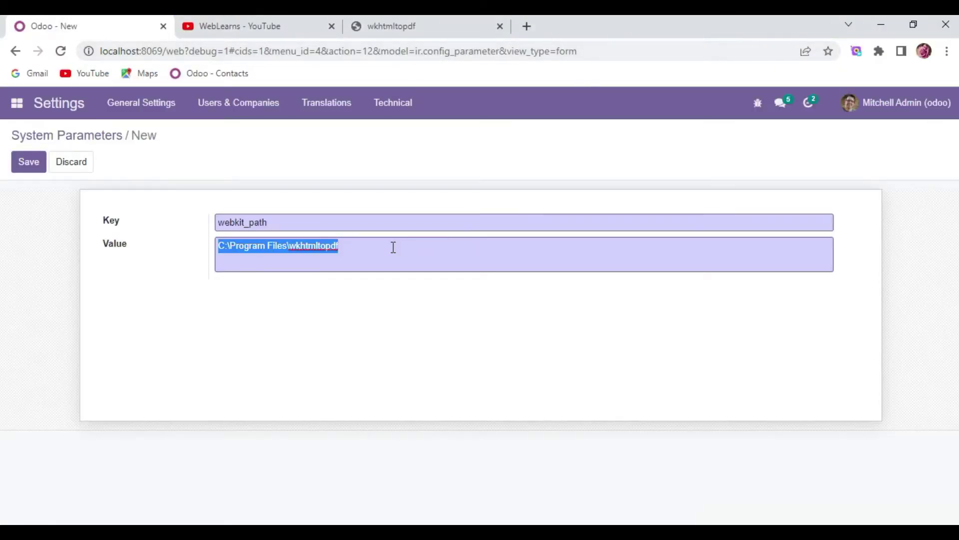
pyautogui.hotkey('ctrl', 'v')
pyautogui.doubleClick(330, 248)
pyautogui.hotkey('ctrl', 'c')
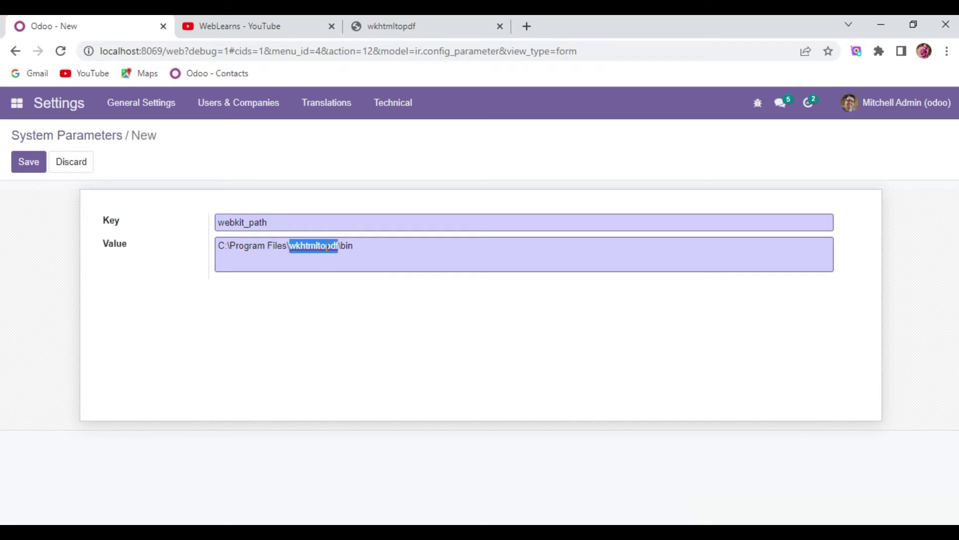
pyautogui.press('Right')
pyautogui.press('Right')
pyautogui.press('Right')
pyautogui.press('Right')
pyautogui.write('\\')
pyautogui.hotkey('ctrl', 'v')
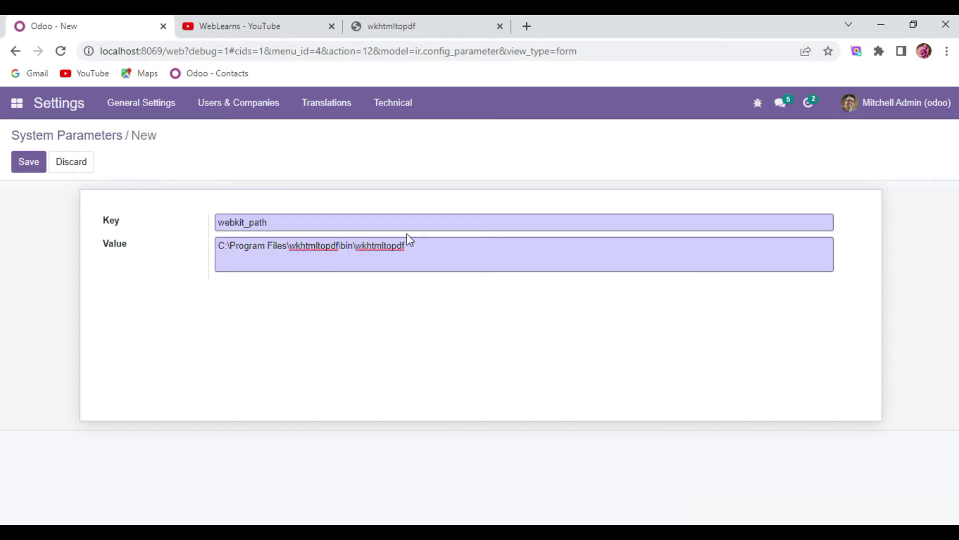
pyautogui.doubleClick(395, 246)
# Verify the wkhtmltopdf file name in the bin folder, then save the webkit_path parameter
pyautogui.hotkey('alt', 'Tab')
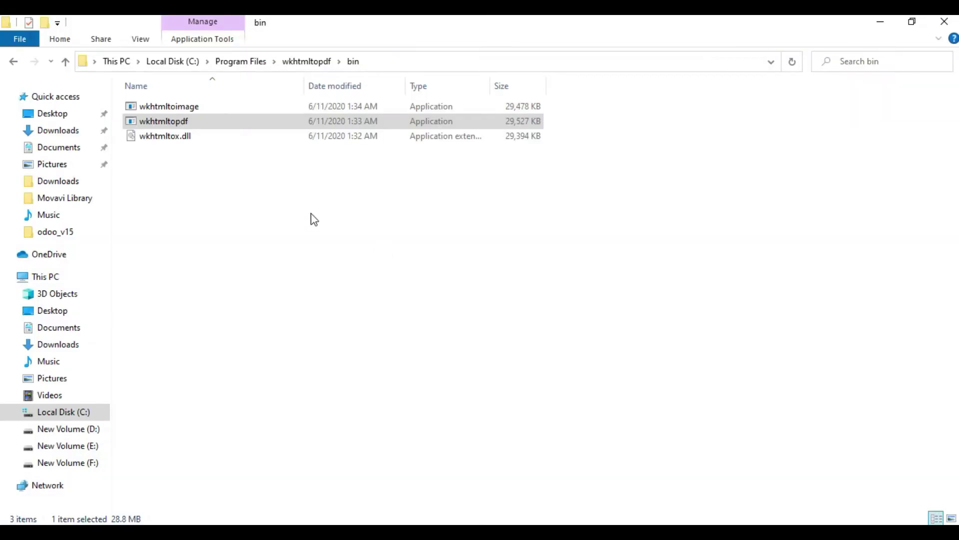
pyautogui.click(160, 121)
pyautogui.click(160, 122)
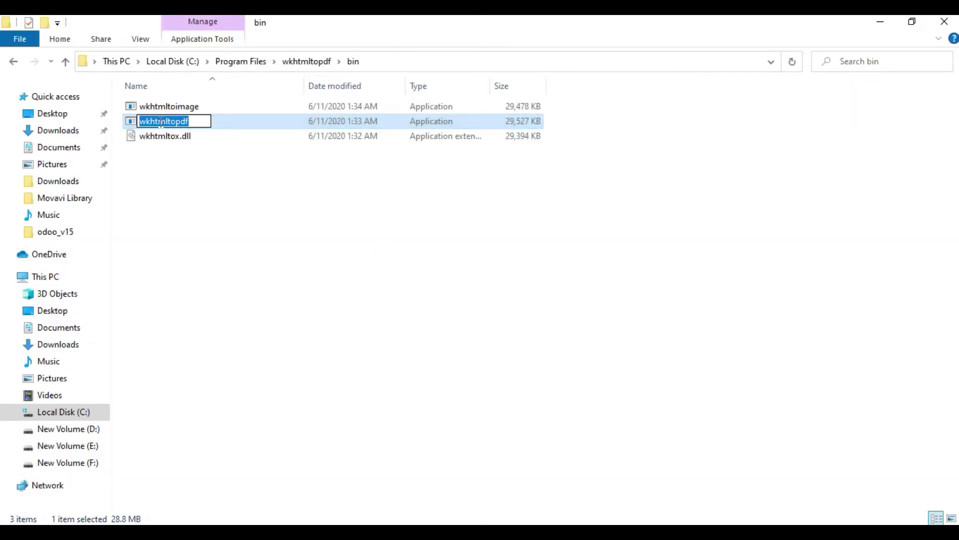
pyautogui.click(193, 178)
pyautogui.hotkey('alt', 'Tab')
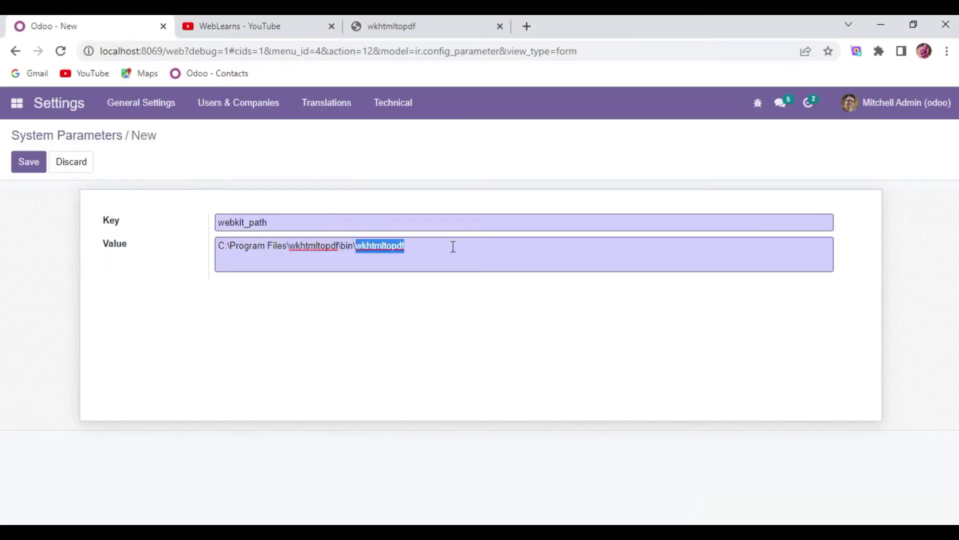
pyautogui.click(416, 249)
pyautogui.click(26, 164)
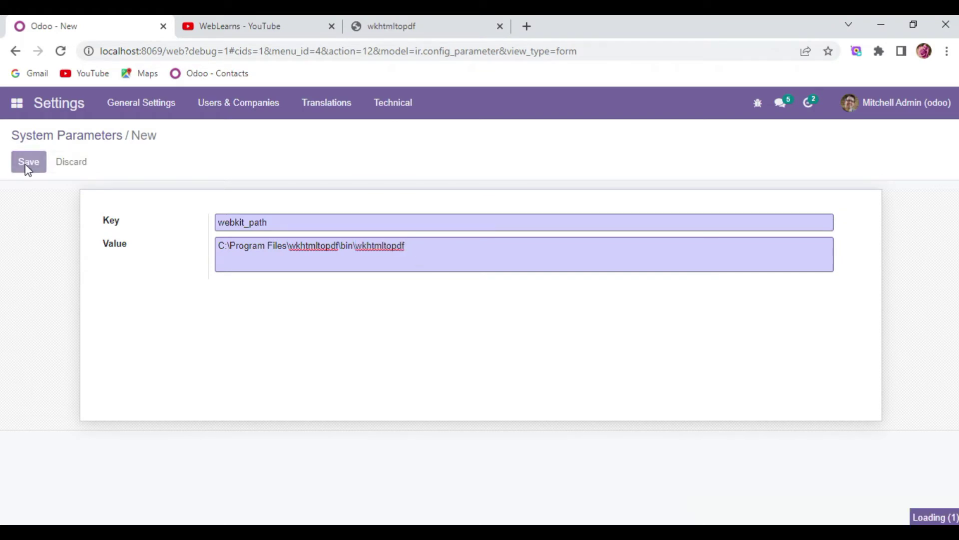
pyautogui.click(16, 105)
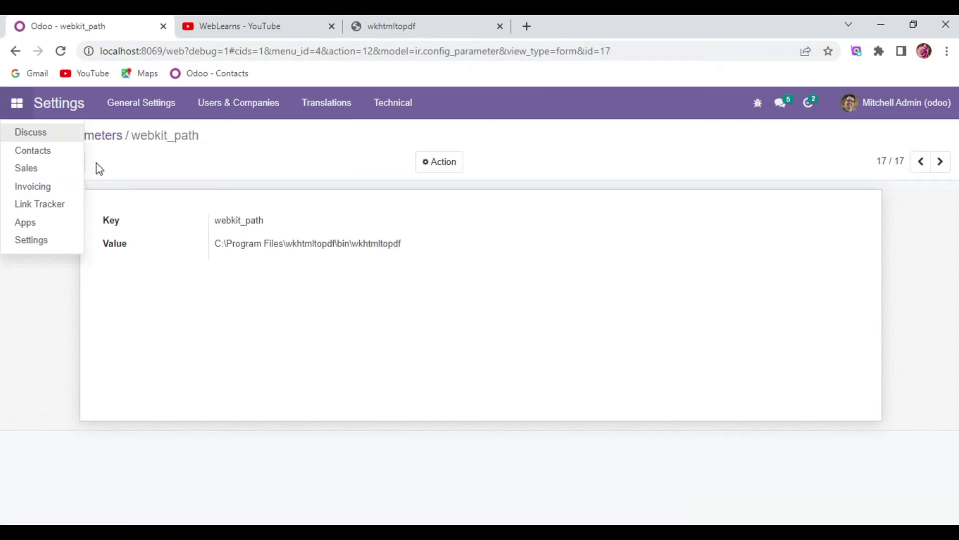
# Print quotation S00007's Quotation / Order report, dismiss the Wkhtmltopdf warning, and return to Quotations
pyautogui.click(43, 167)
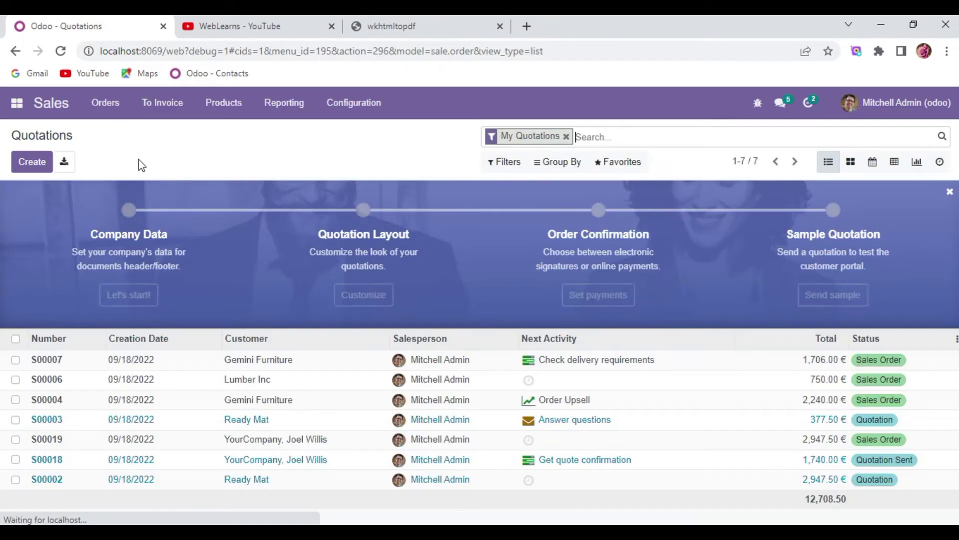
pyautogui.click(208, 370)
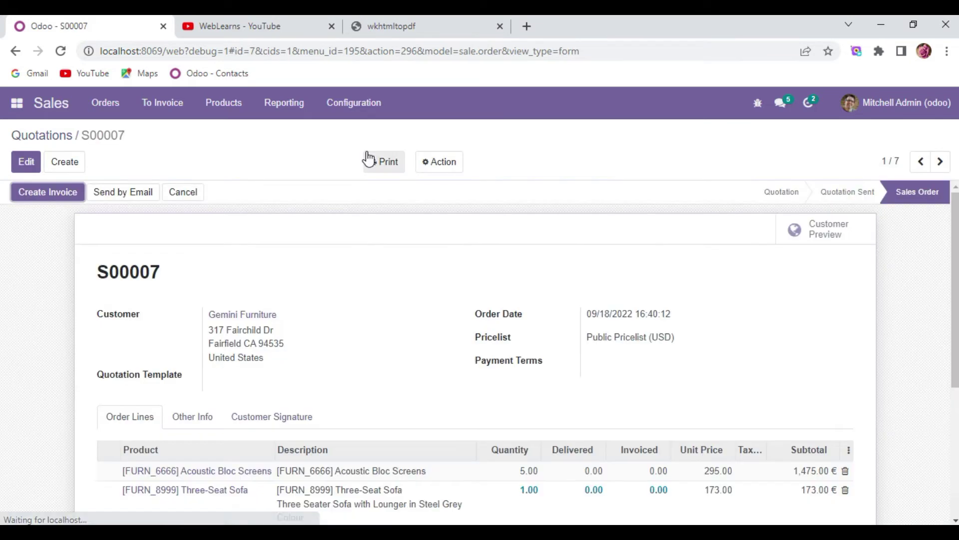
pyautogui.click(370, 161)
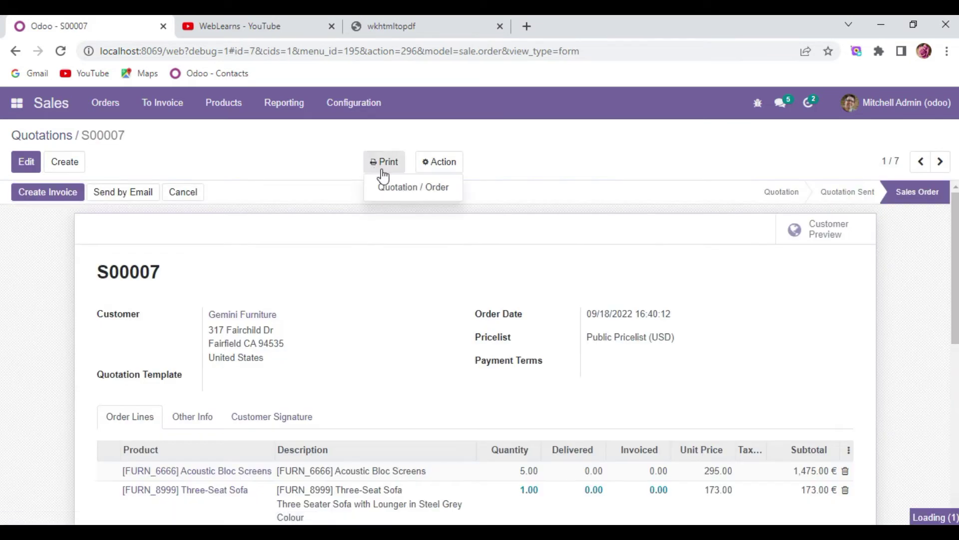
pyautogui.click(389, 192)
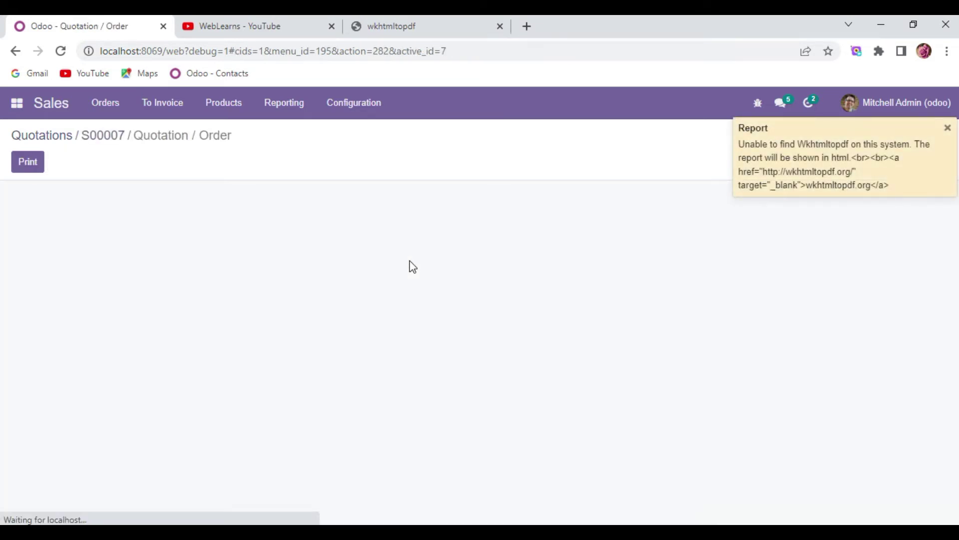
pyautogui.moveTo(887, 186); pyautogui.dragTo(734, 150)
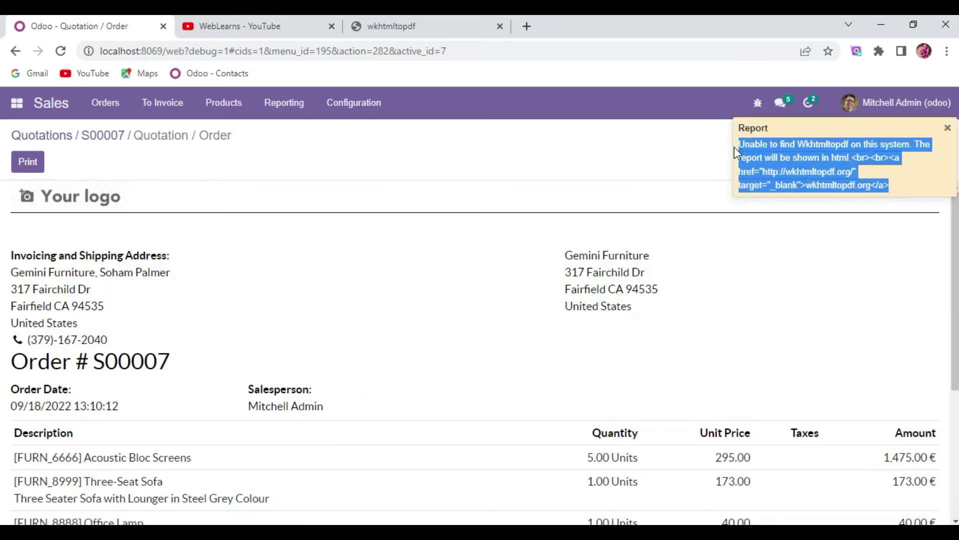
pyautogui.click(948, 128)
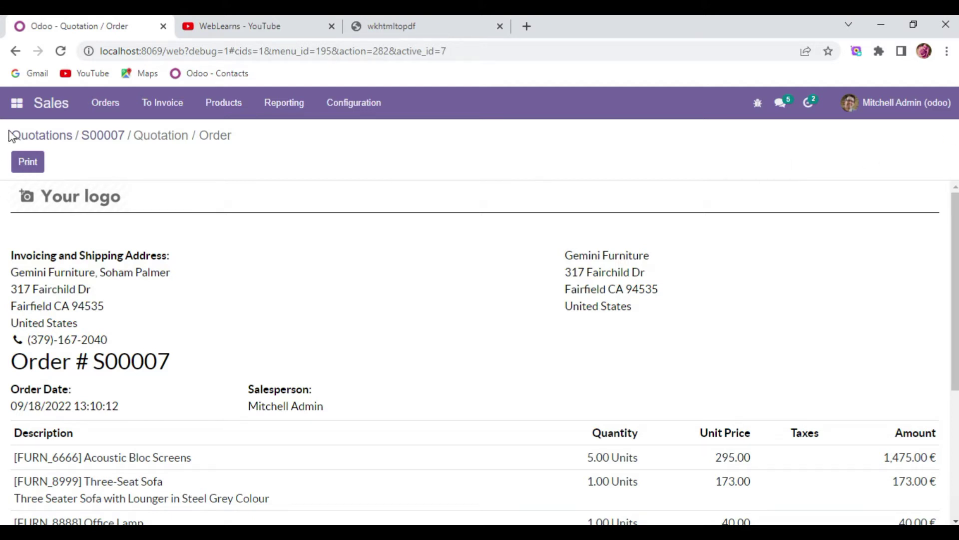
pyautogui.click(65, 137)
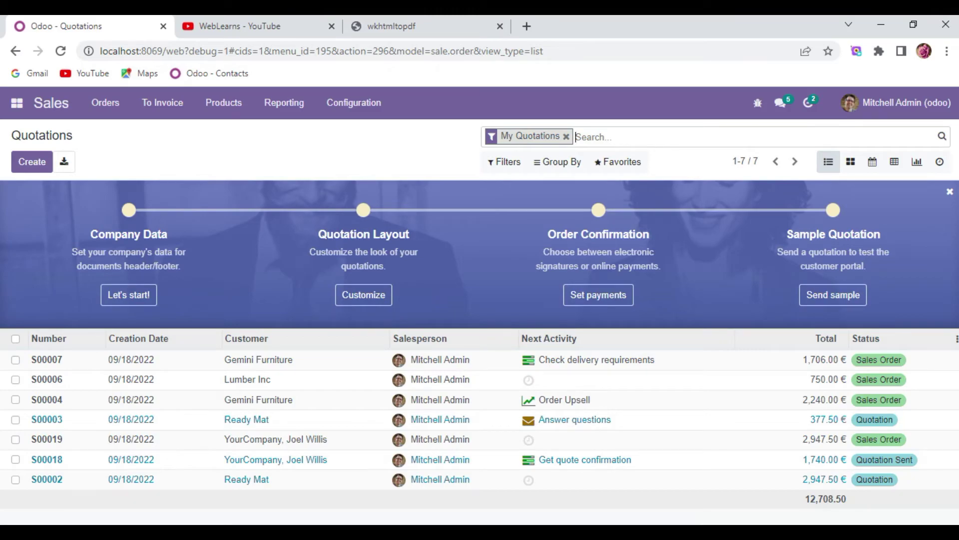
# Stop and rerun the odoo_training server in PyCharm
pyautogui.click(556, 475)
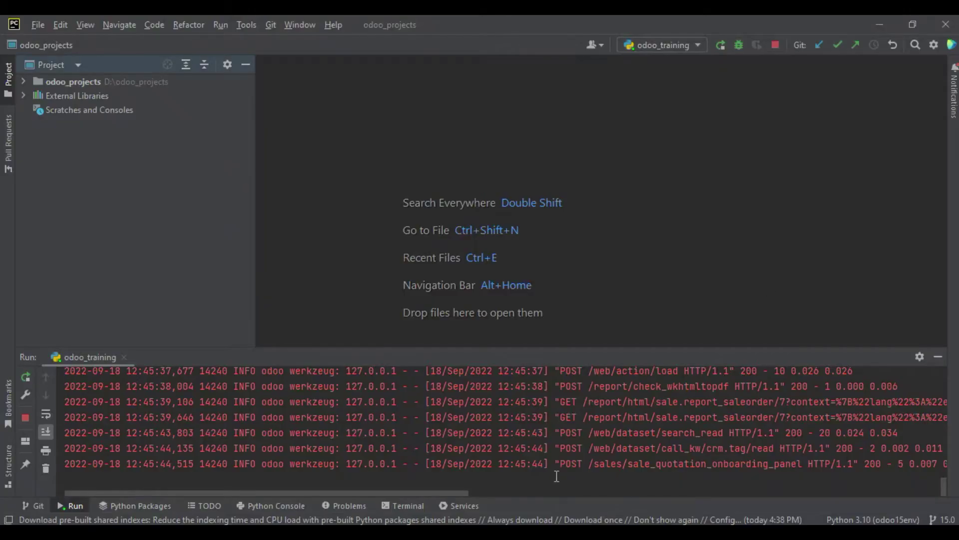
pyautogui.click(775, 44)
pyautogui.click(720, 45)
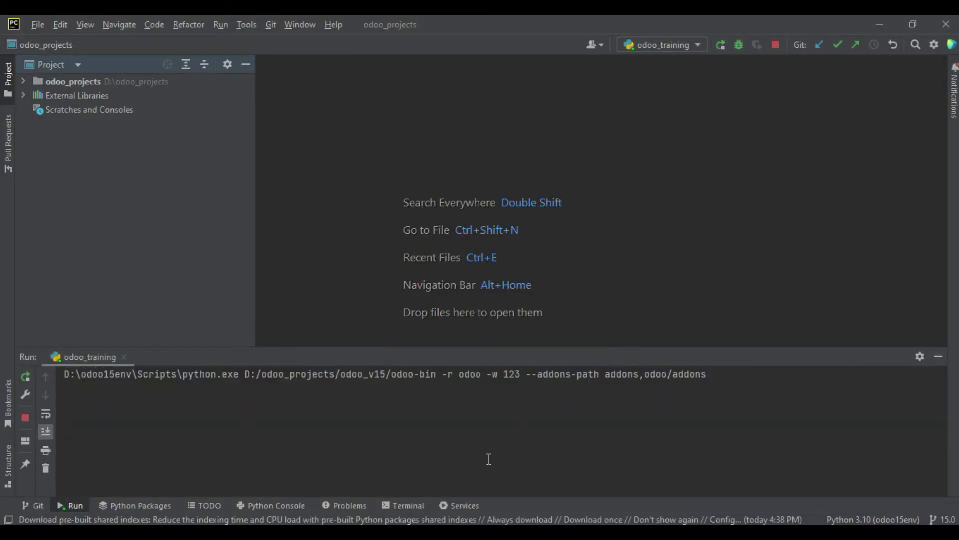
pyautogui.click(358, 520)
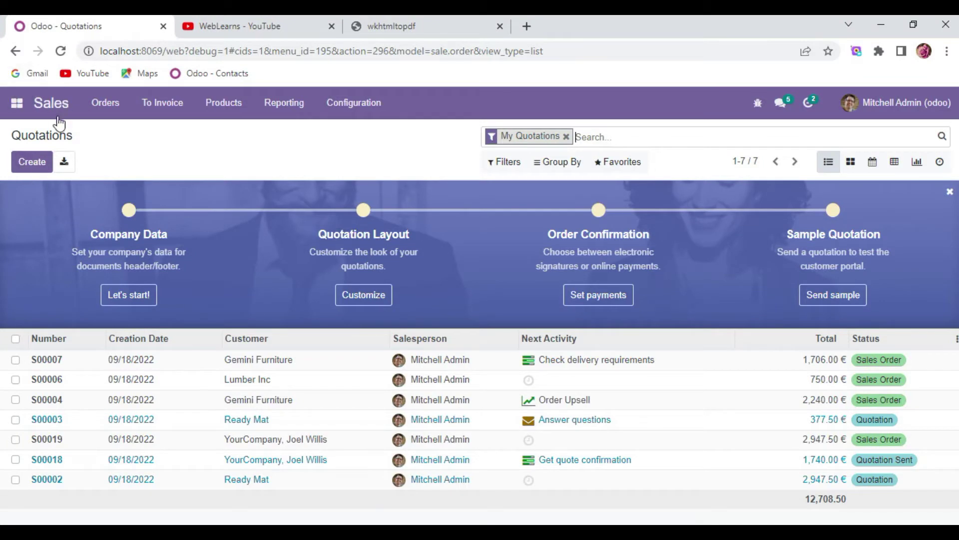
# Print S00007's Quotation / Order report from the list and dismiss both Wkhtmltopdf warnings
pyautogui.click(16, 360)
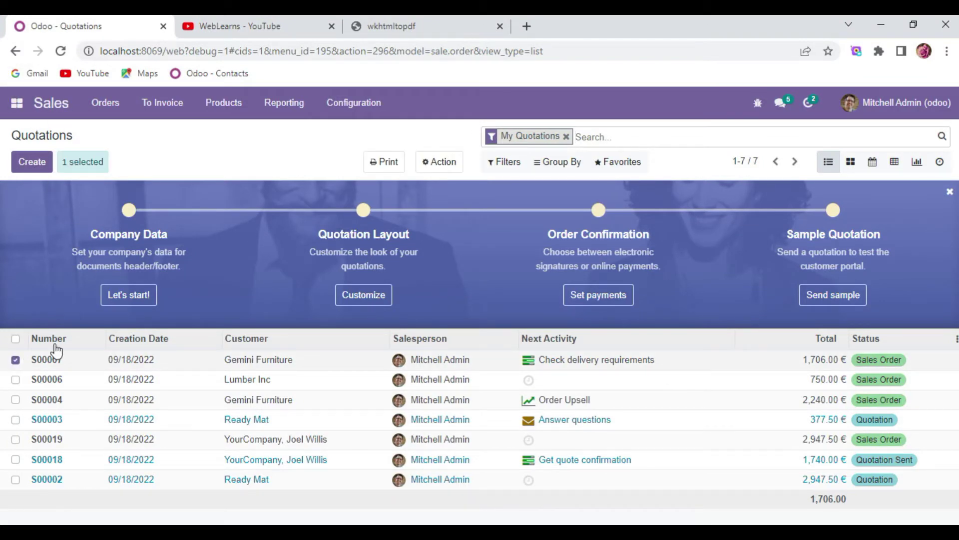
pyautogui.click(398, 162)
pyautogui.click(403, 192)
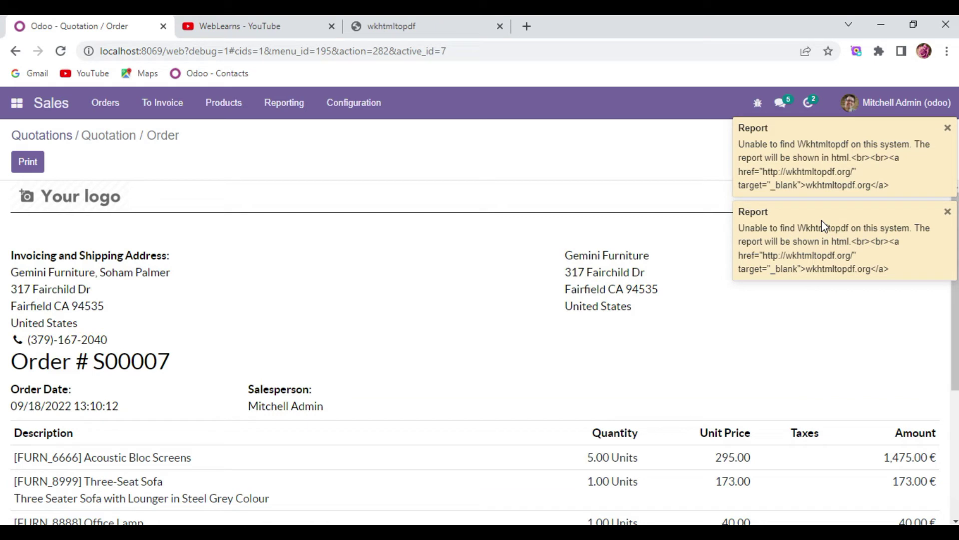
pyautogui.click(948, 128)
pyautogui.click(948, 128)
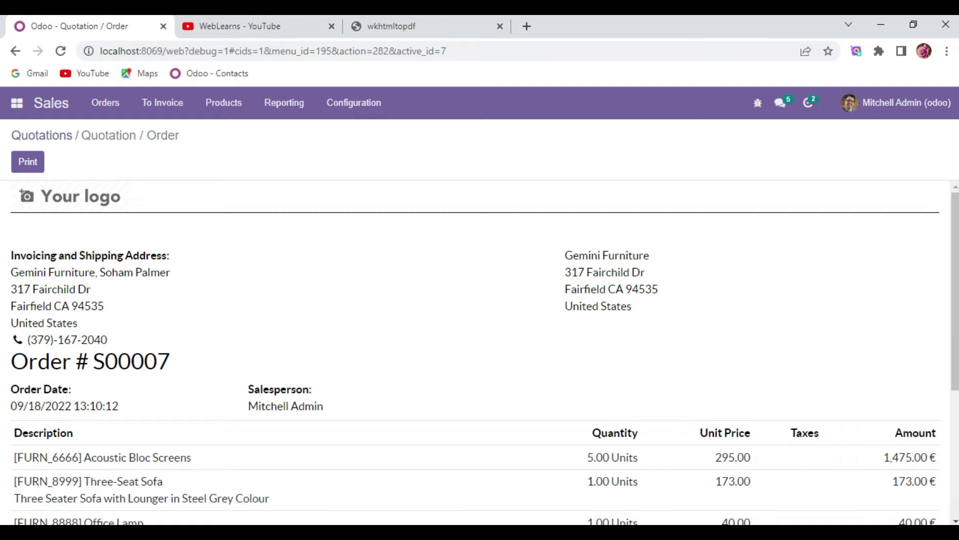
# Restart the computer from the Start menu's power options
pyautogui.press('super')
pyautogui.click(19, 511)
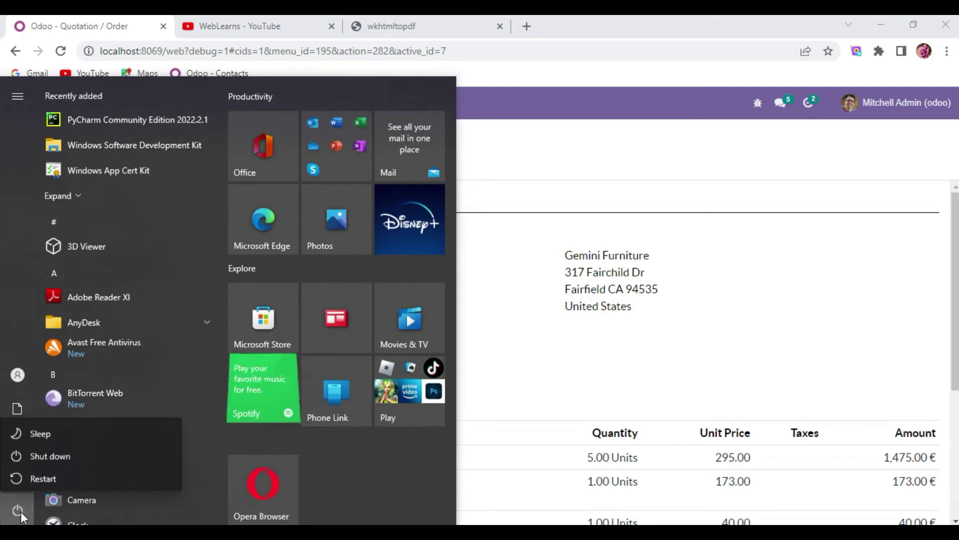
pyautogui.click(41, 474)
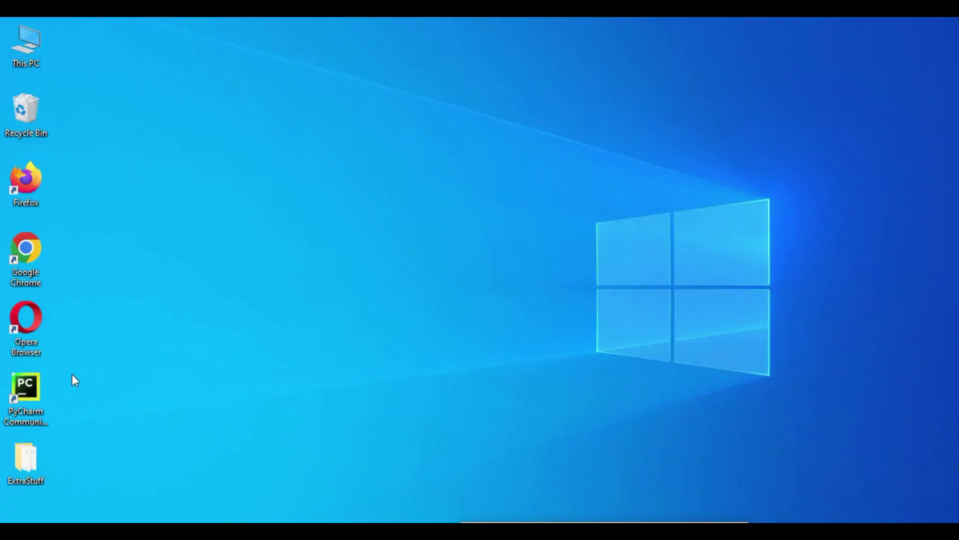
# Launch PyCharm and Chrome, then run the odoo_training configuration once odoo_projects opens
pyautogui.doubleClick(38, 385)
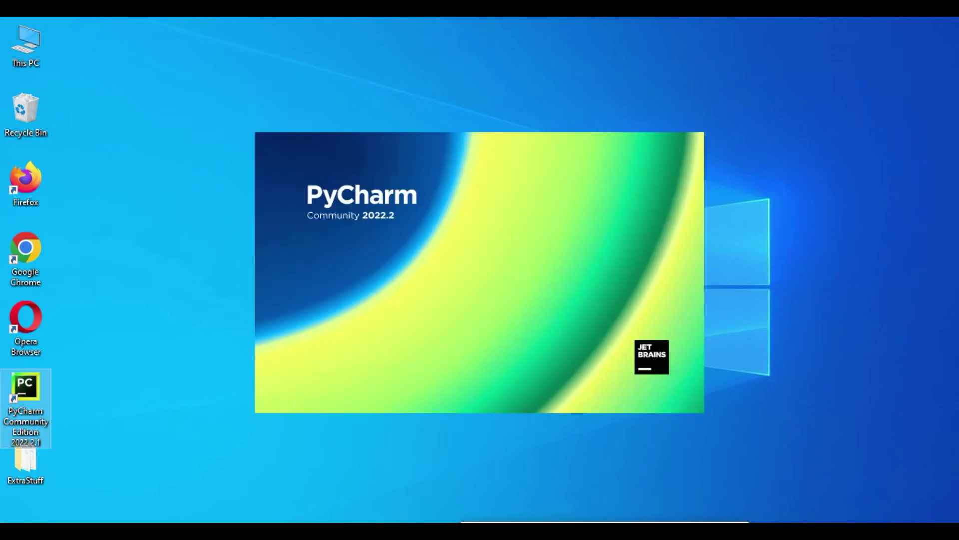
pyautogui.click(27, 253)
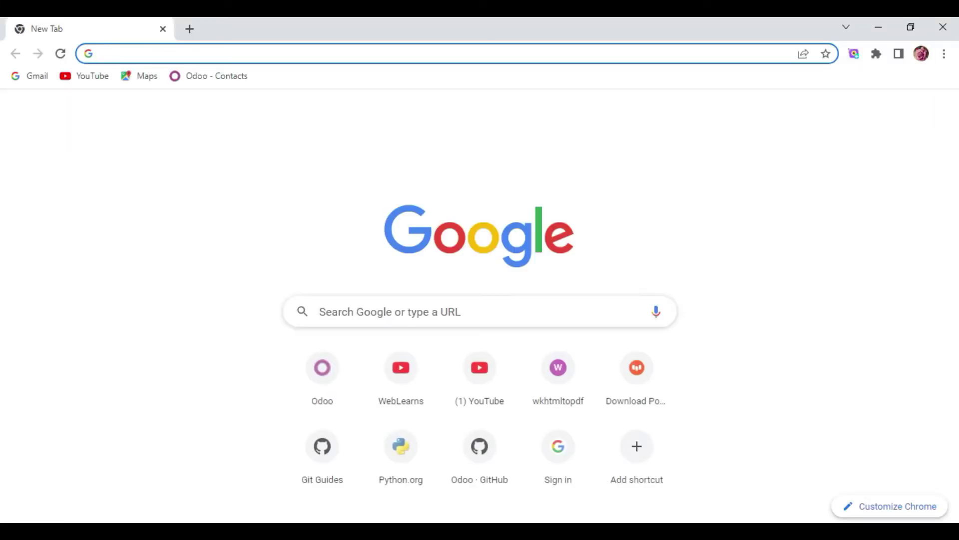
pyautogui.click(881, 32)
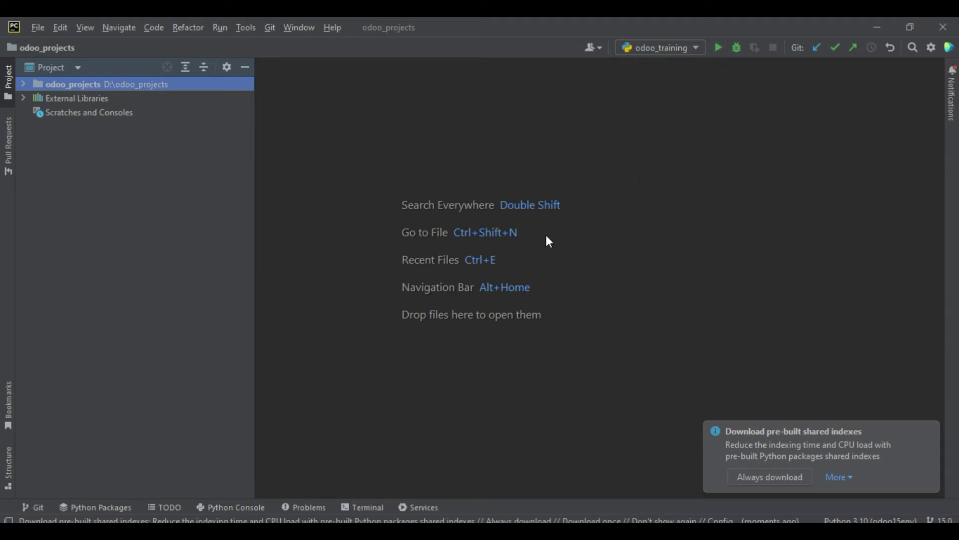
pyautogui.hotkey('shift', 'F10')
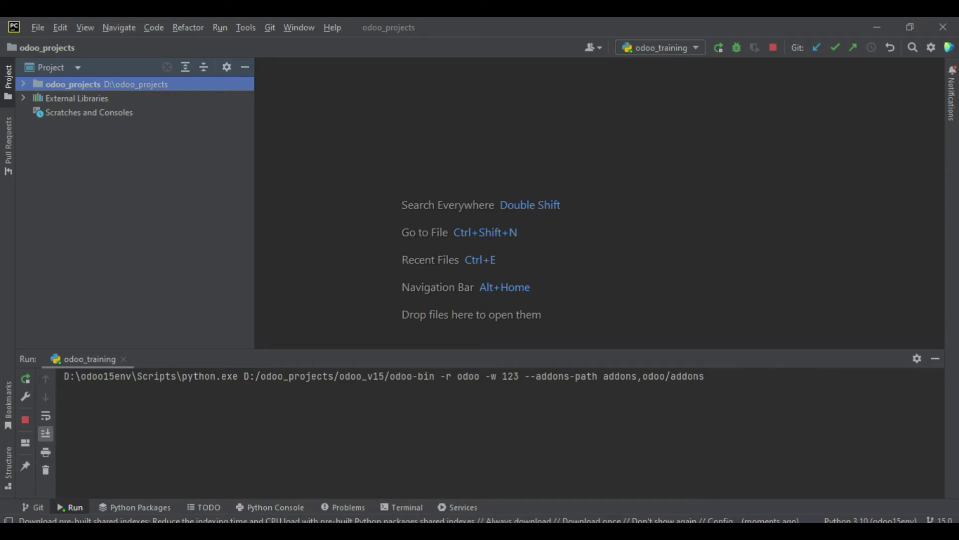
# Glance at Chrome's new tab, then highlight the Wkhtmltopdf warning line in PyCharm's server log
pyautogui.moveTo(396, 531)
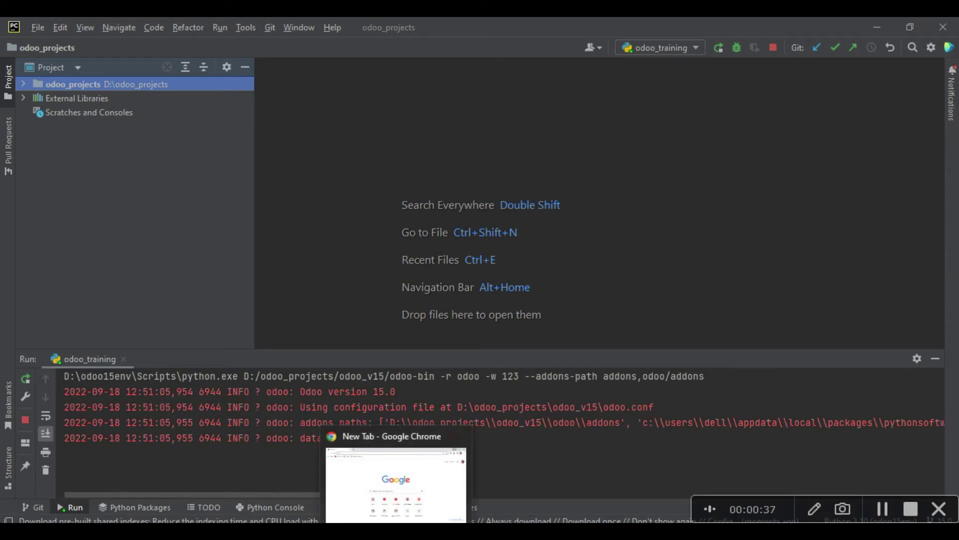
pyautogui.click(396, 480)
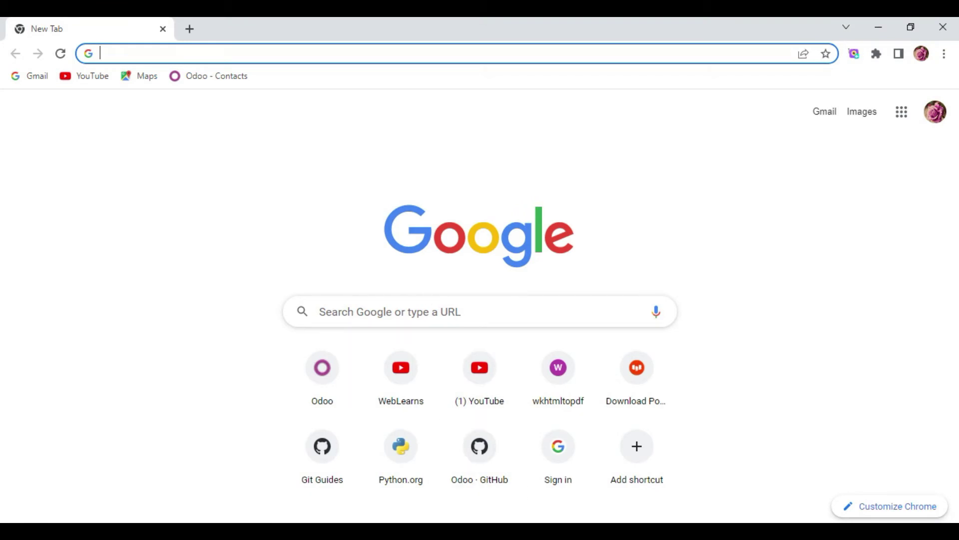
pyautogui.hotkey('alt', 'Tab')
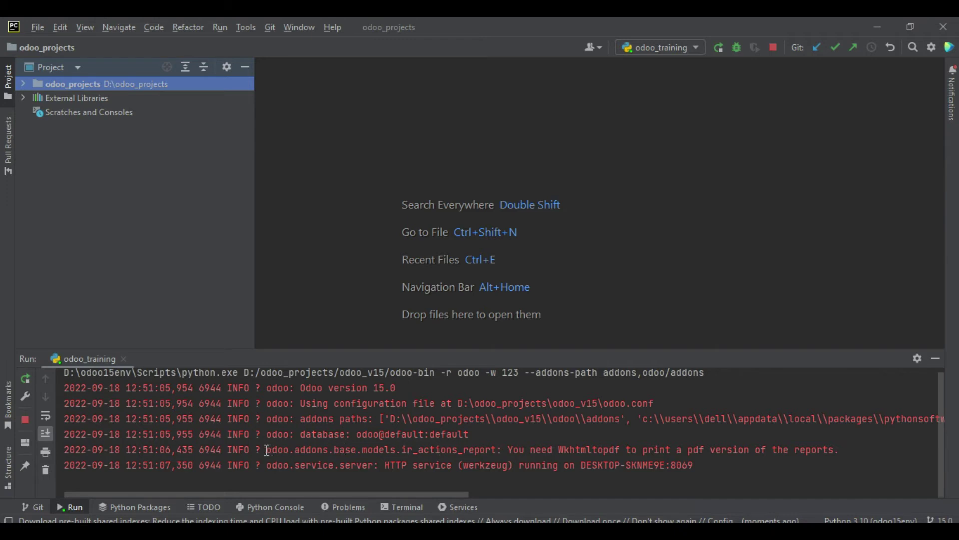
pyautogui.moveTo(267, 450); pyautogui.dragTo(832, 452)
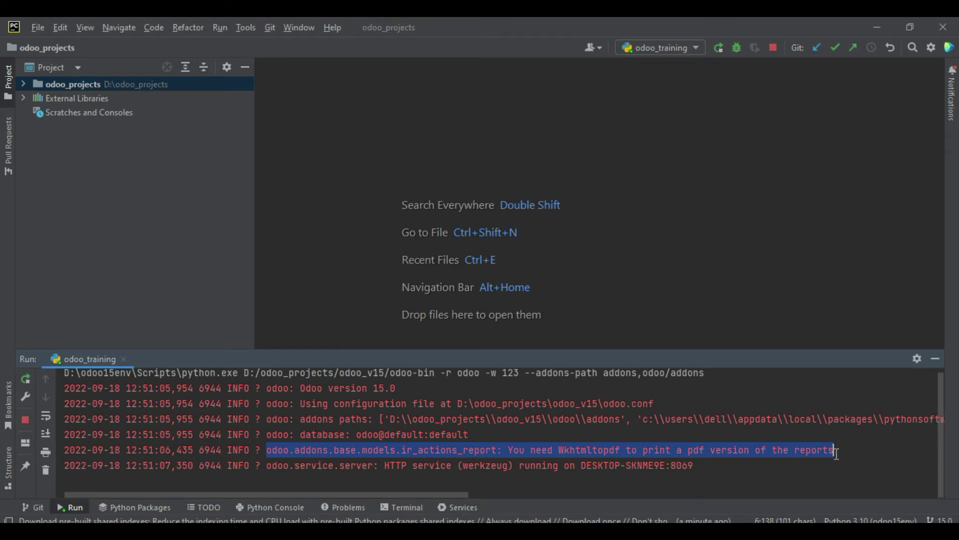
pyautogui.click(575, 456)
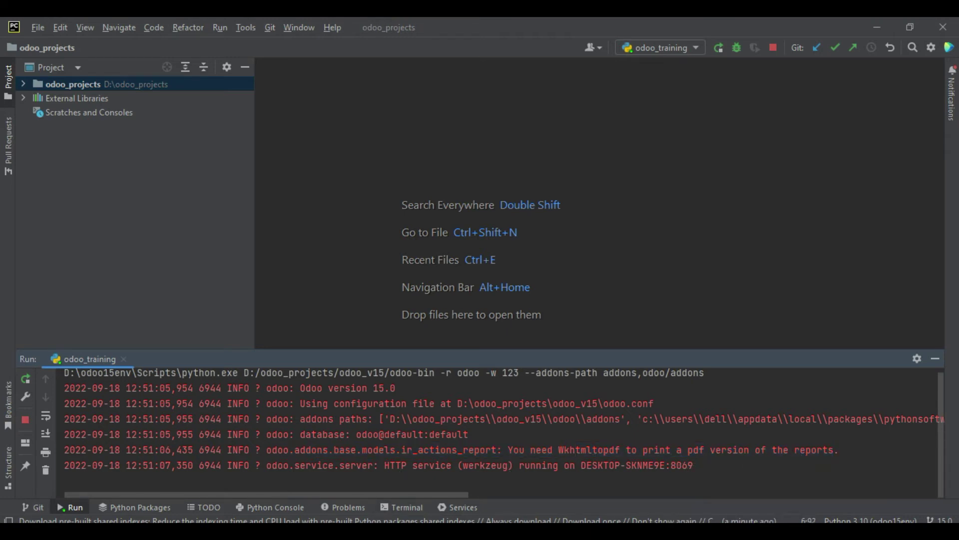
pyautogui.hotkey('alt', 'Tab')
# Load Odoo at localhost:8069/web and go to the Sales app
pyautogui.write('local')
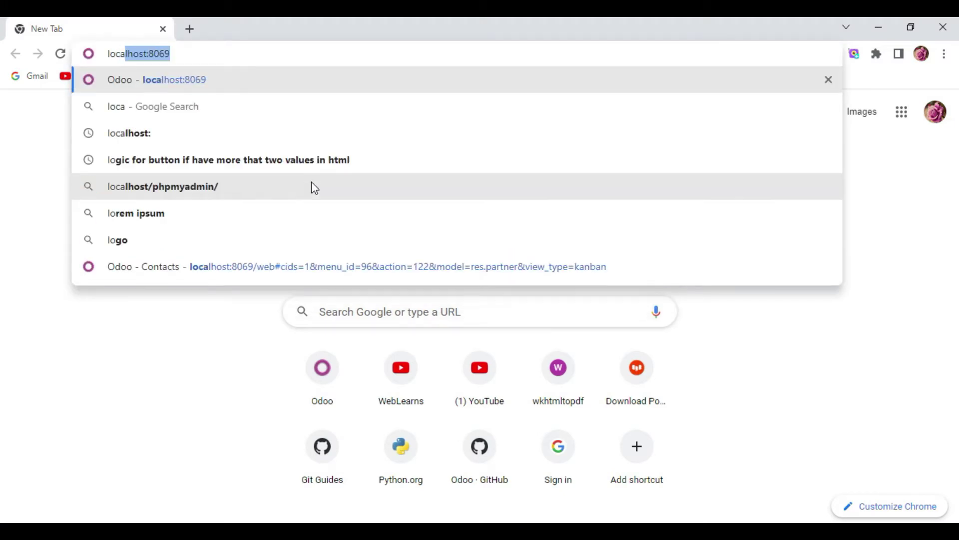
pyautogui.write('host:8069/web')
pyautogui.press('Return')
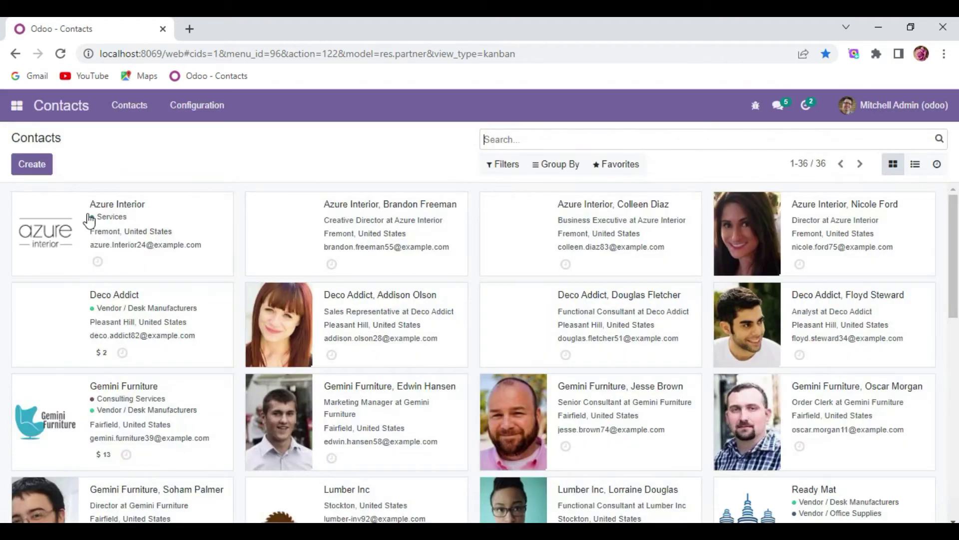
pyautogui.click(15, 106)
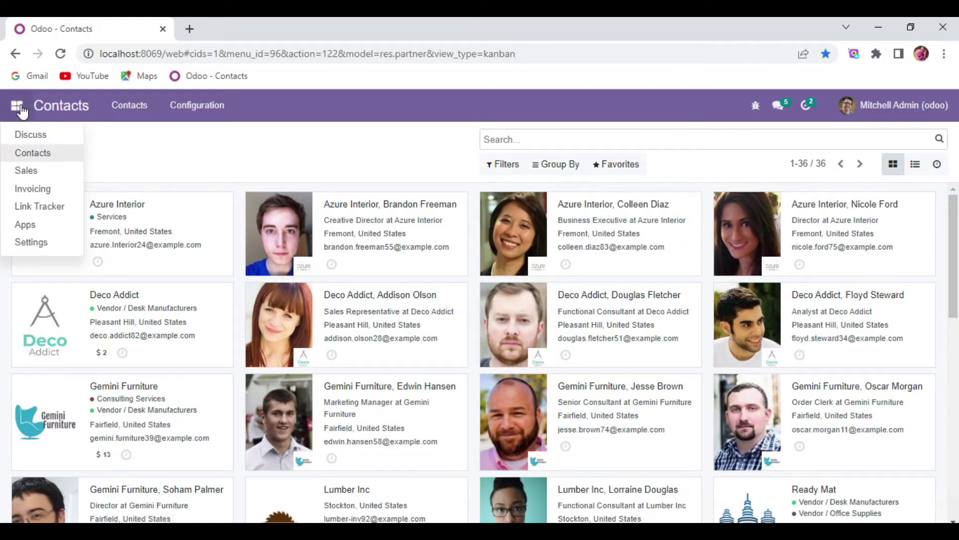
pyautogui.click(47, 178)
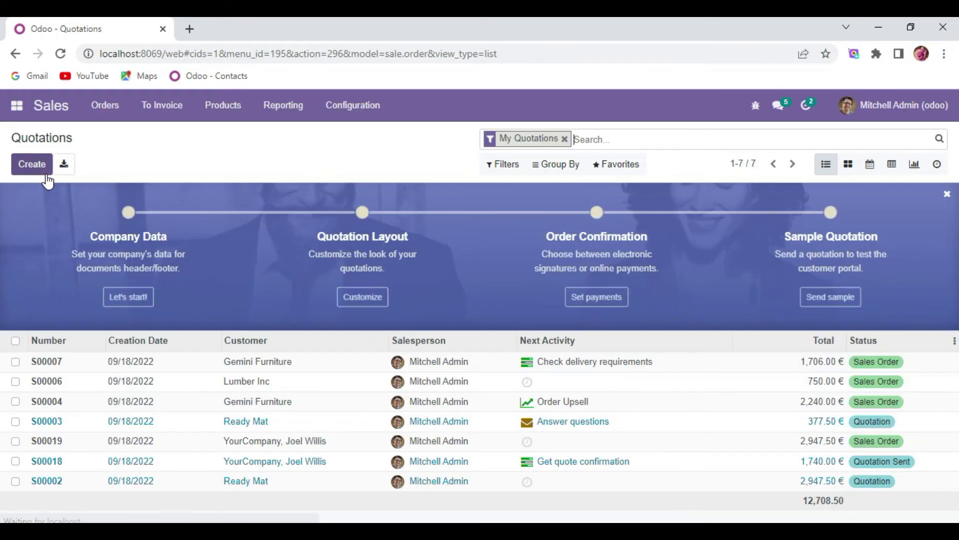
# Print S00007's Quotation / Order report and select the Wkhtmltopdf-missing warning text
pyautogui.click(15, 361)
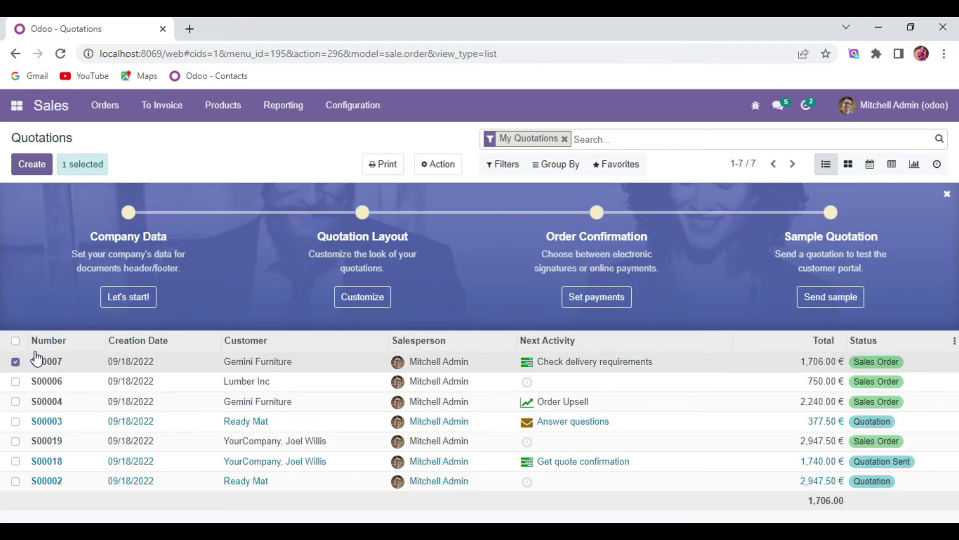
pyautogui.click(383, 164)
pyautogui.click(412, 188)
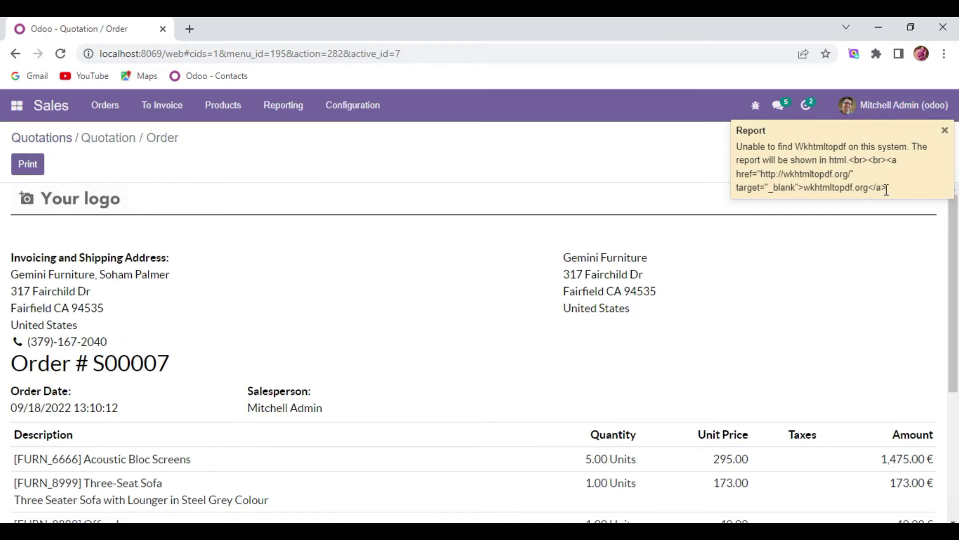
pyautogui.moveTo(888, 188); pyautogui.dragTo(739, 147)
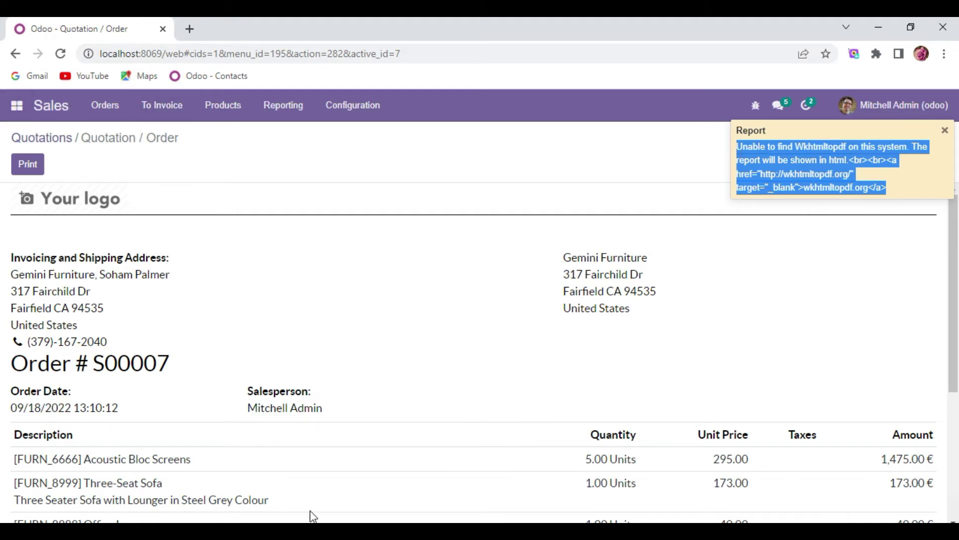
# Inspect the system Path entries in Environment Variables, then open Local Disk (C:) in File Explorer
pyautogui.hotkey('alt', 'Tab')
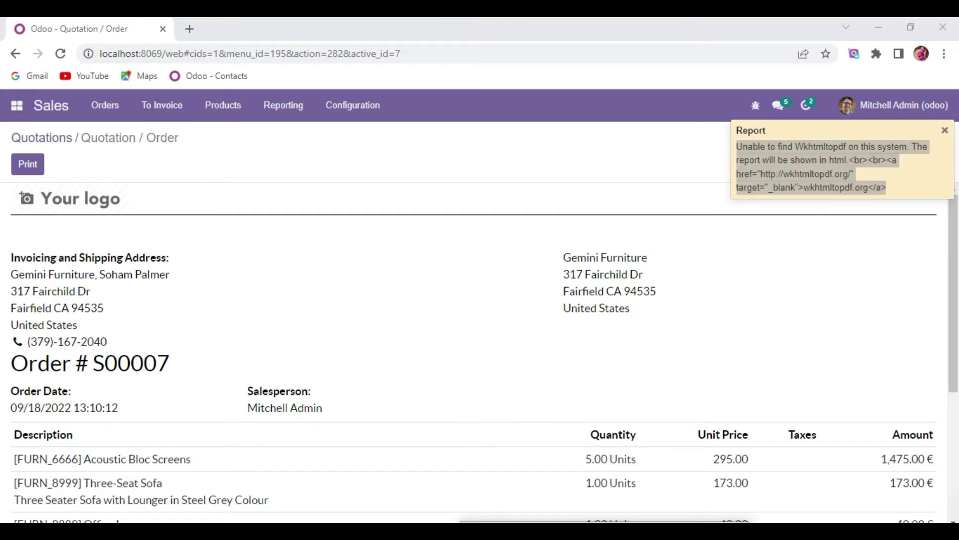
pyautogui.moveTo(575, 529); pyautogui.dragTo(431, 167)
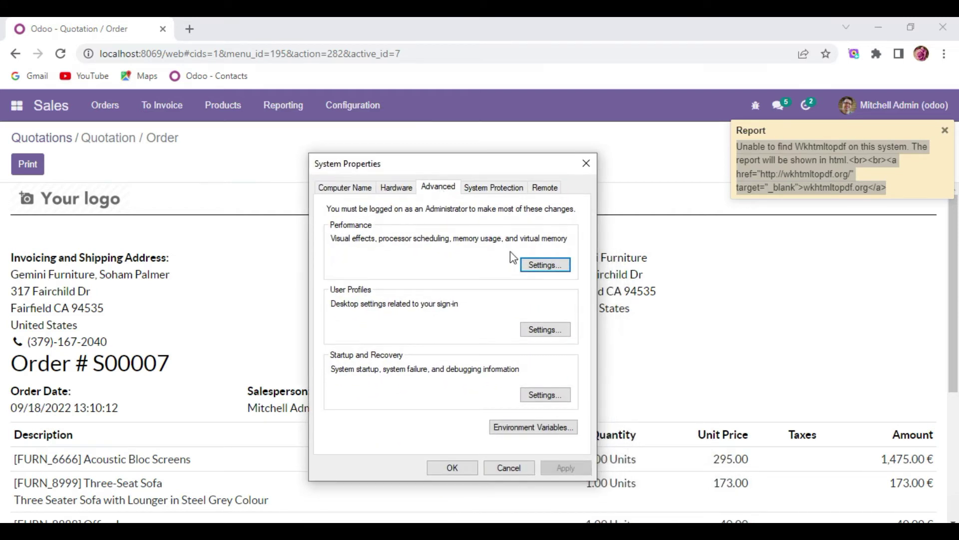
pyautogui.click(526, 428)
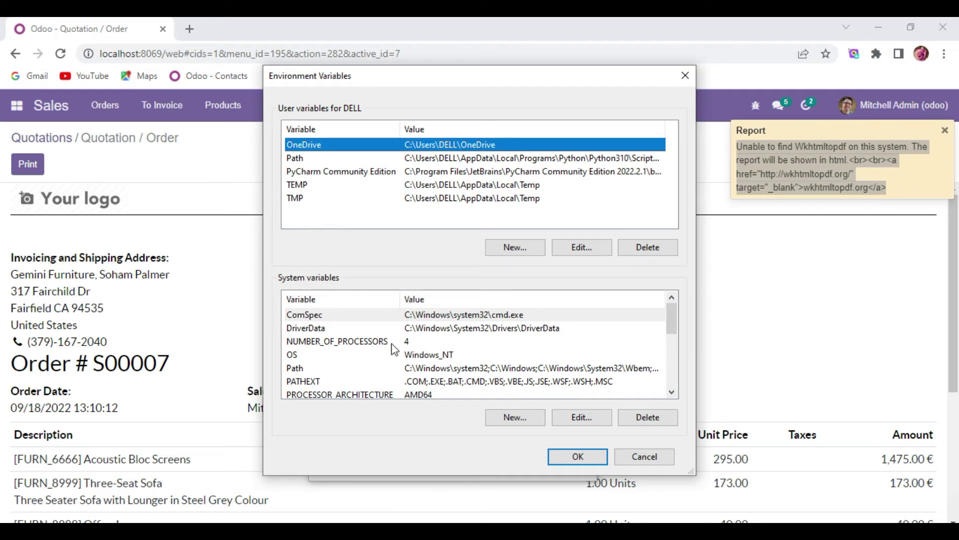
pyautogui.scroll(-3, 394, 349)
pyautogui.scroll(3, 355, 353)
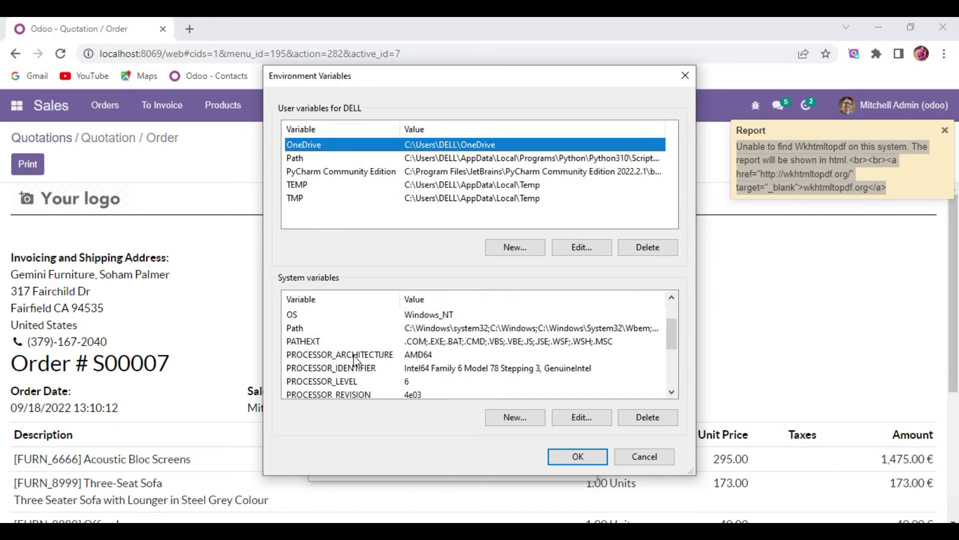
pyautogui.click(338, 368)
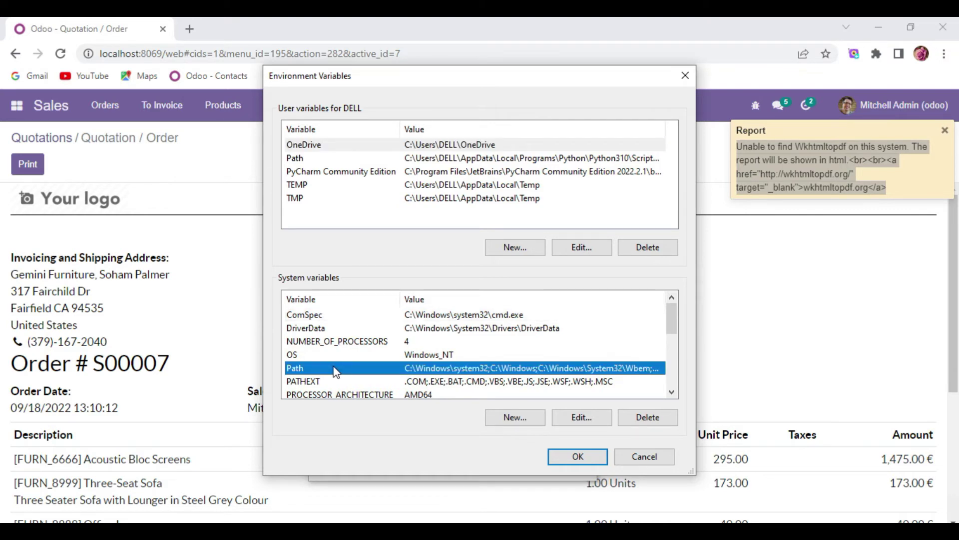
pyautogui.click(590, 419)
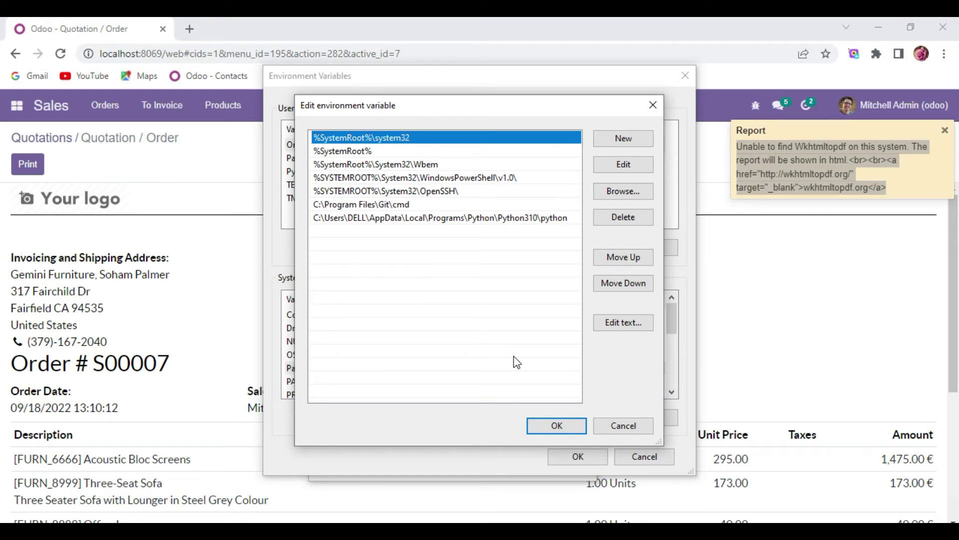
pyautogui.click(225, 317)
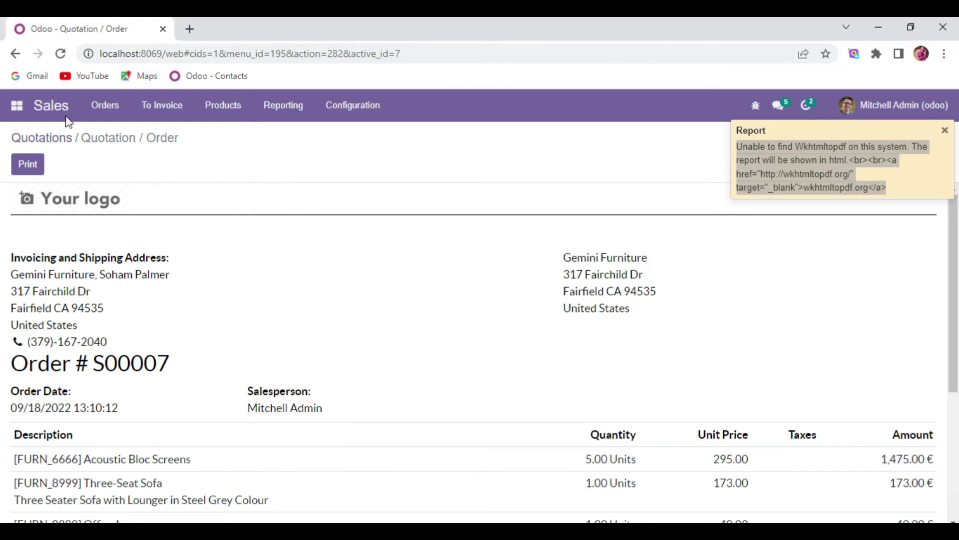
pyautogui.press('super+e')
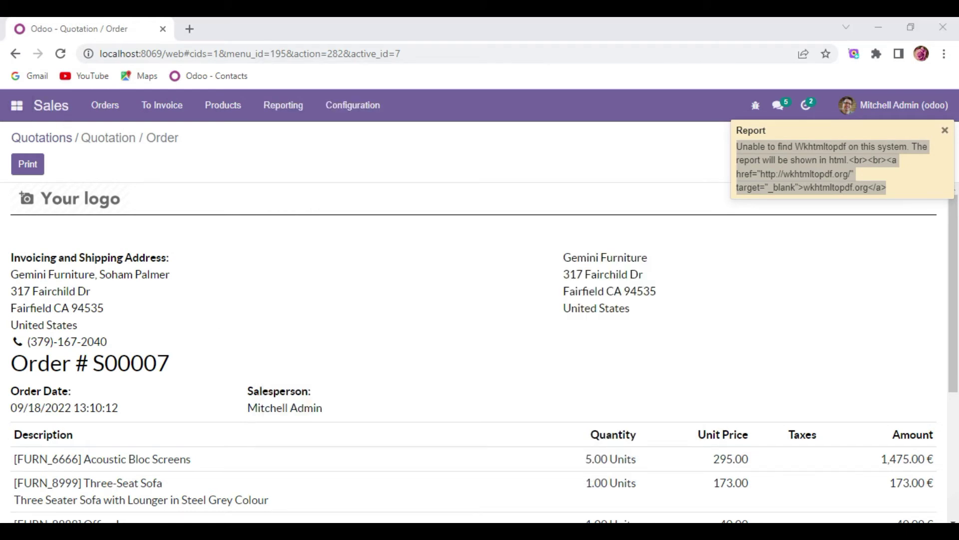
pyautogui.click(64, 413)
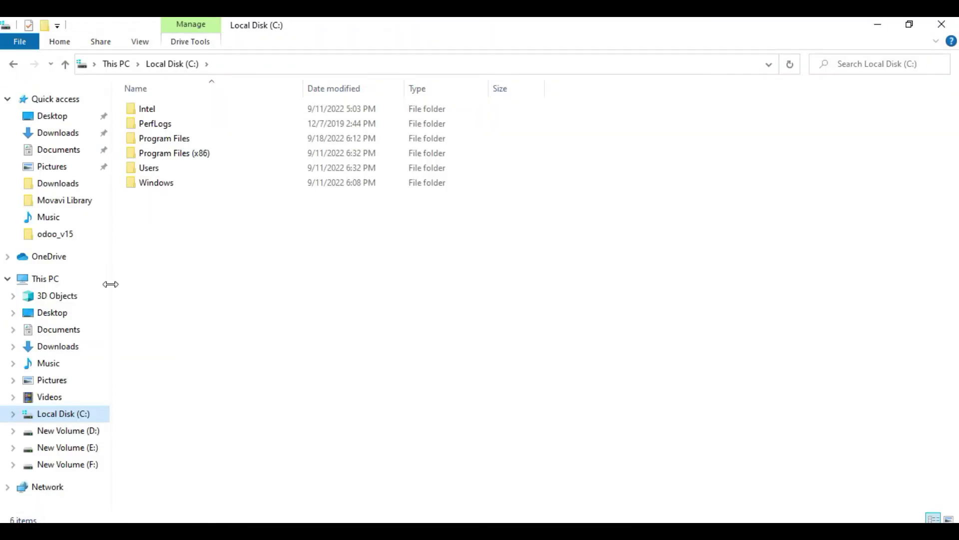
# Navigate to C:\Program Files\wkhtmltopdf\bin and copy its path for the Path variable editor
pyautogui.doubleClick(168, 140)
pyautogui.scroll(-2, 173, 307)
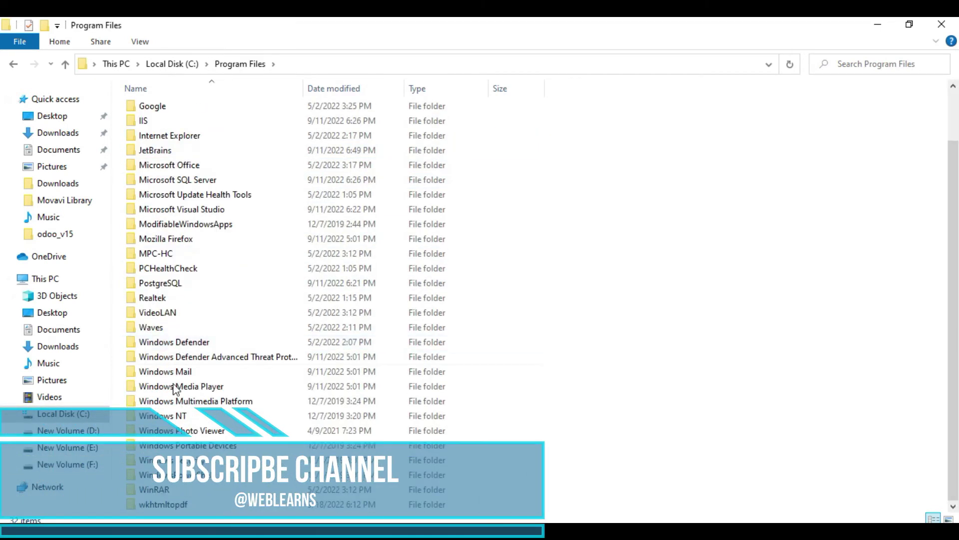
pyautogui.doubleClick(189, 504)
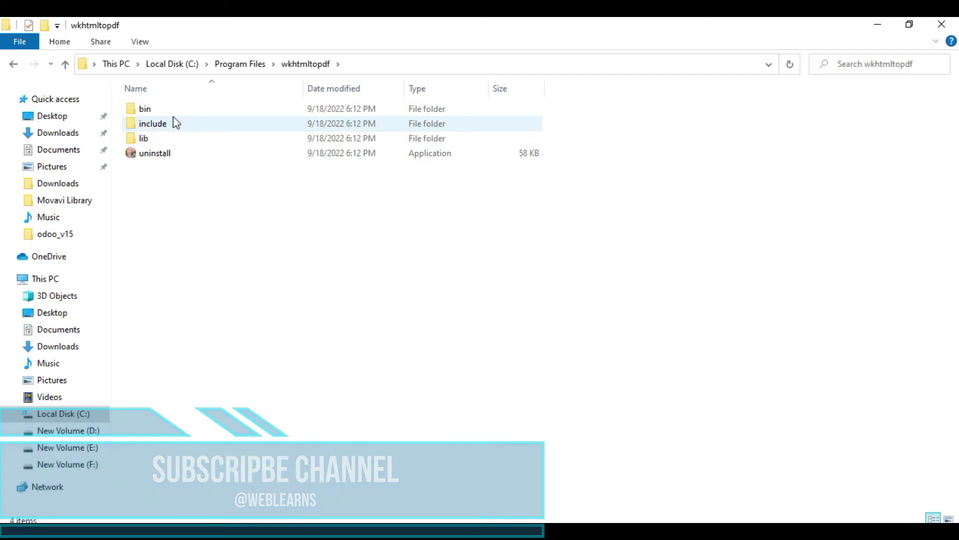
pyautogui.click(175, 113)
pyautogui.doubleClick(176, 117)
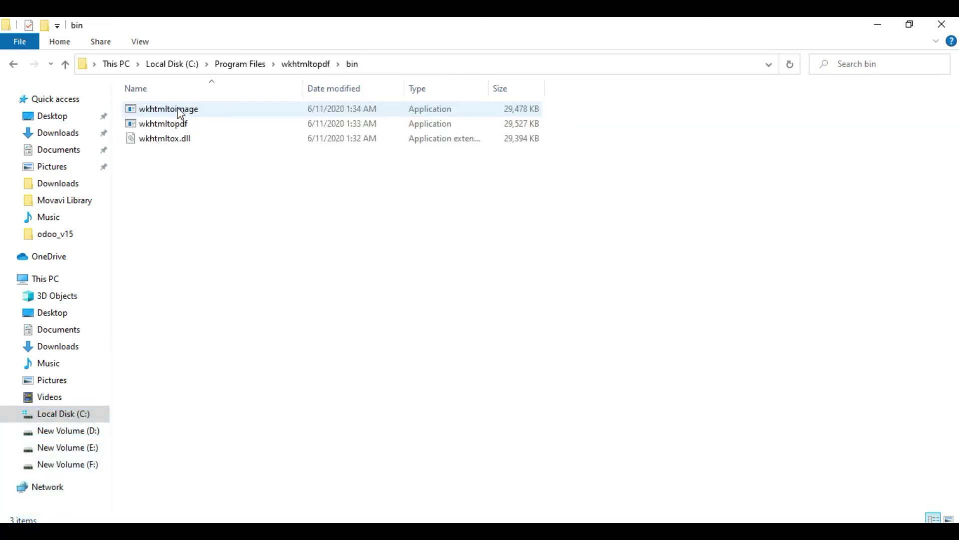
pyautogui.click(376, 67)
pyautogui.hotkey('ctrl', 'c')
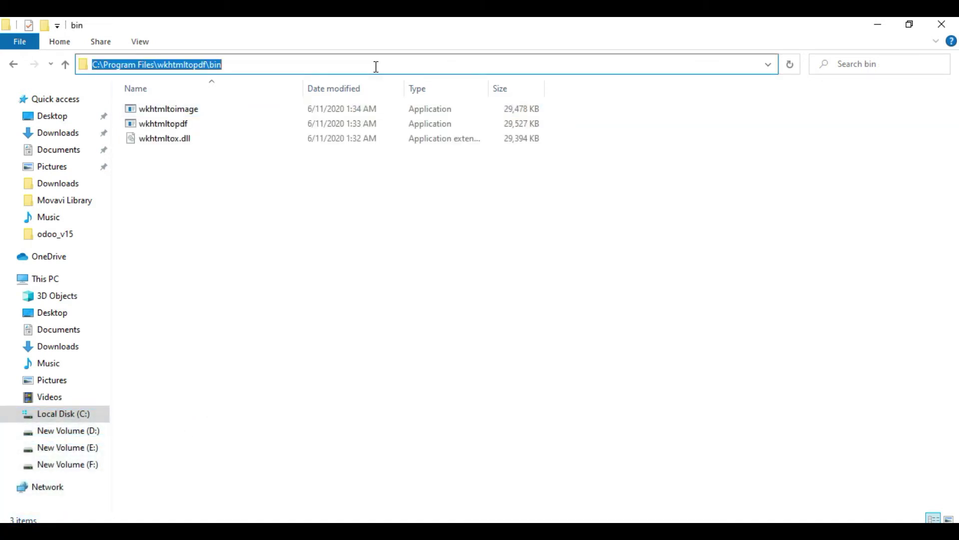
pyautogui.click(358, 274)
pyautogui.hotkey('alt', 'Tab')
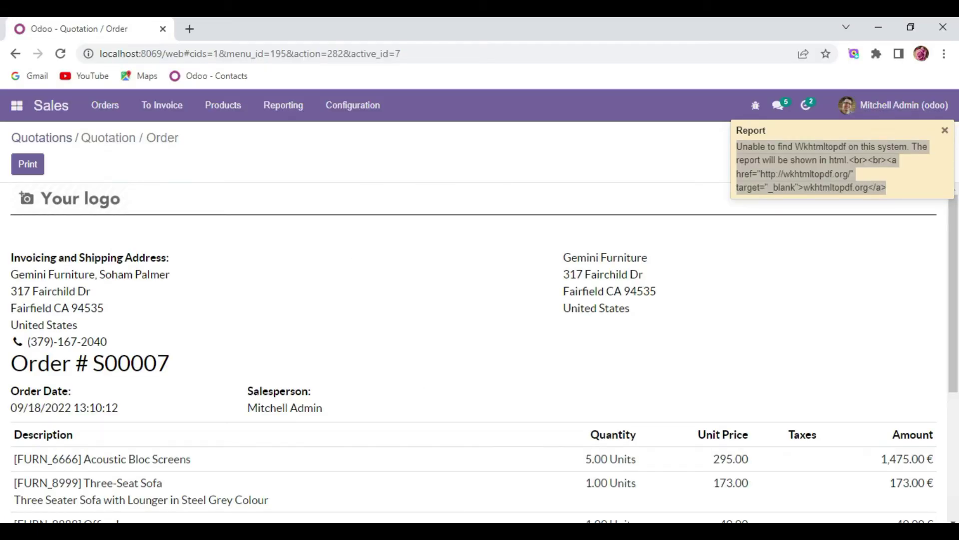
pyautogui.hotkey('alt', 'Tab')
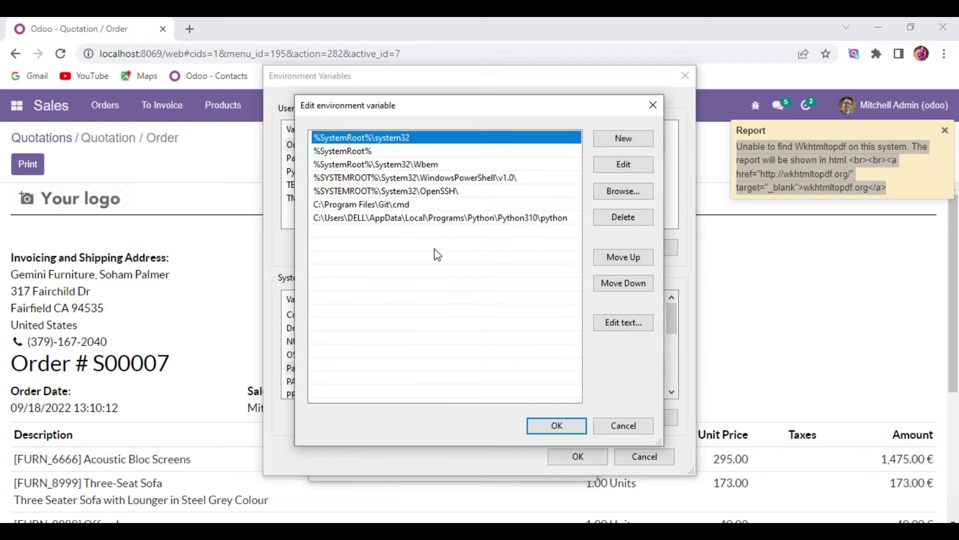
# Add C:\Program Files\wkhtmltopdf\bin as a new entry in the system Path variable
pyautogui.click(626, 139)
pyautogui.hotkey('ctrl', 'v')
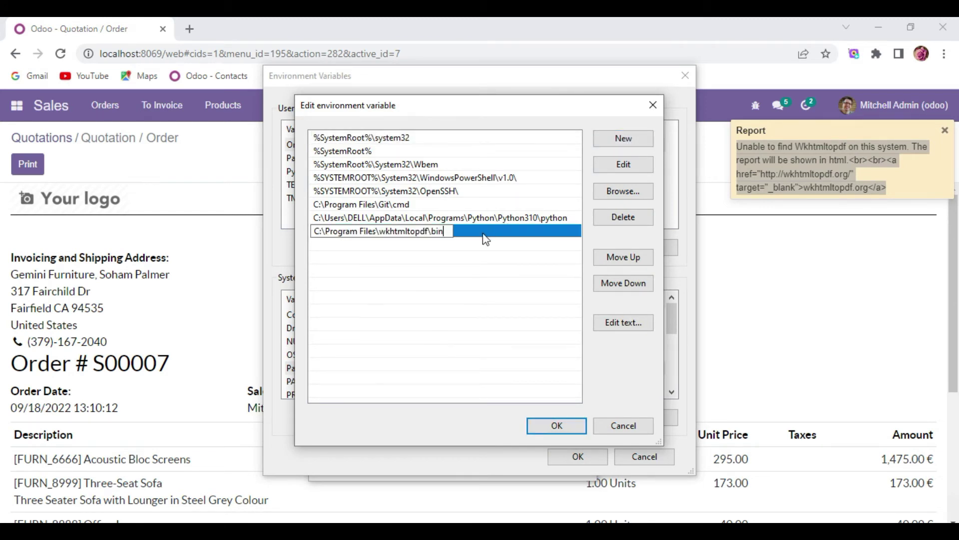
pyautogui.click(472, 259)
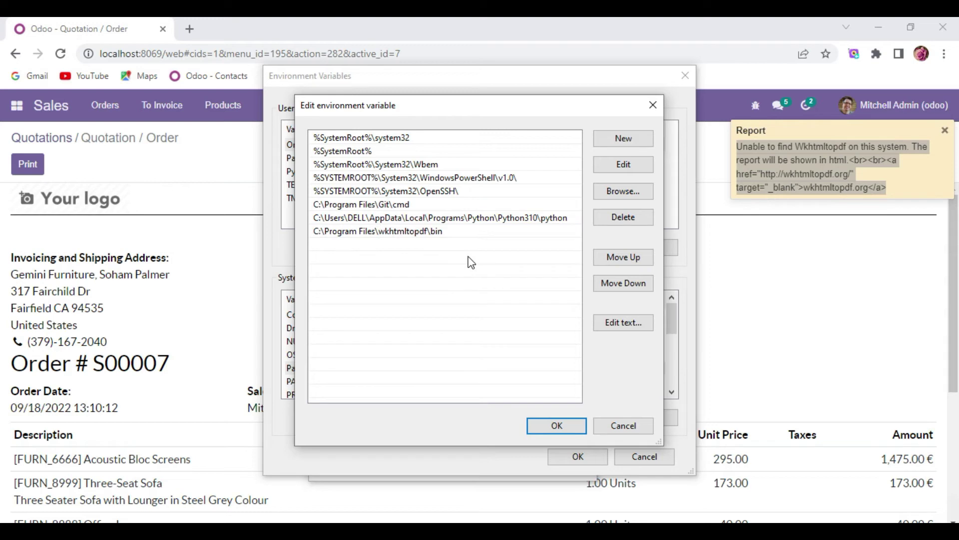
pyautogui.click(560, 426)
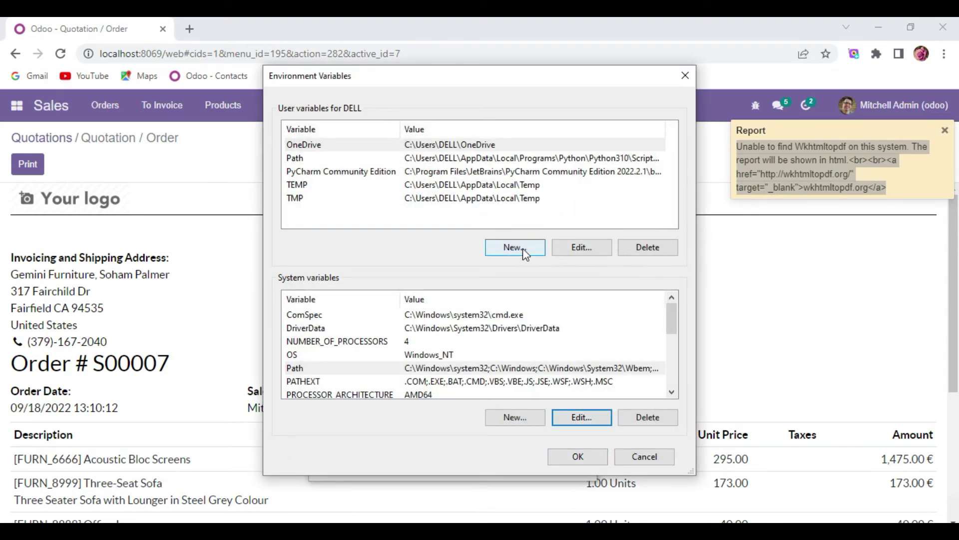
# Add the same wkhtmltopdf bin path to the user Path variable and save the environment variables
pyautogui.click(375, 158)
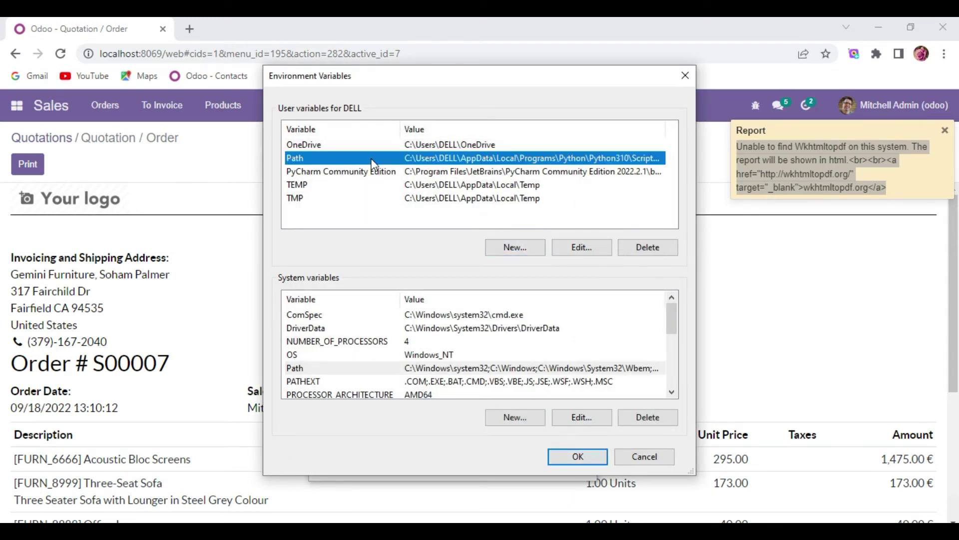
pyautogui.click(577, 249)
pyautogui.click(625, 139)
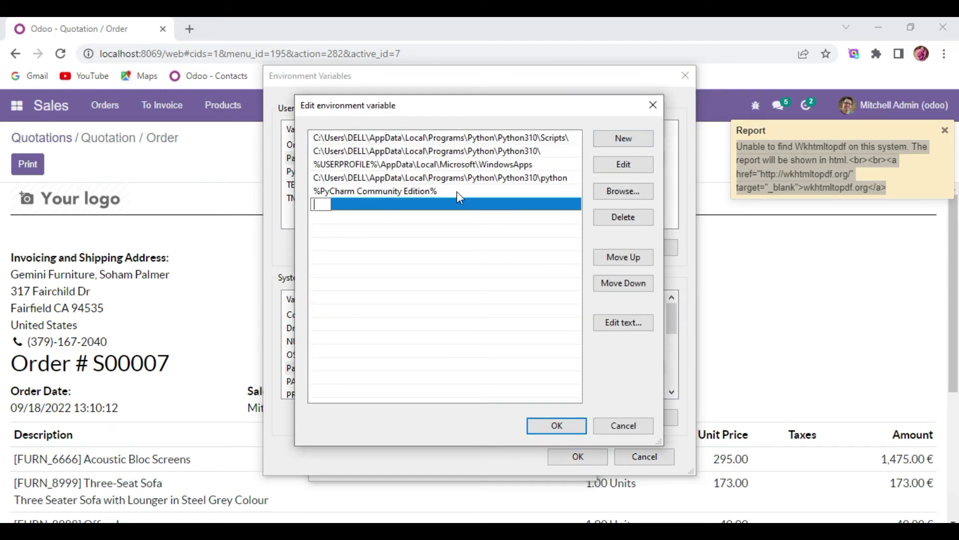
pyautogui.hotkey('ctrl', 'v')
pyautogui.click(392, 258)
pyautogui.click(555, 425)
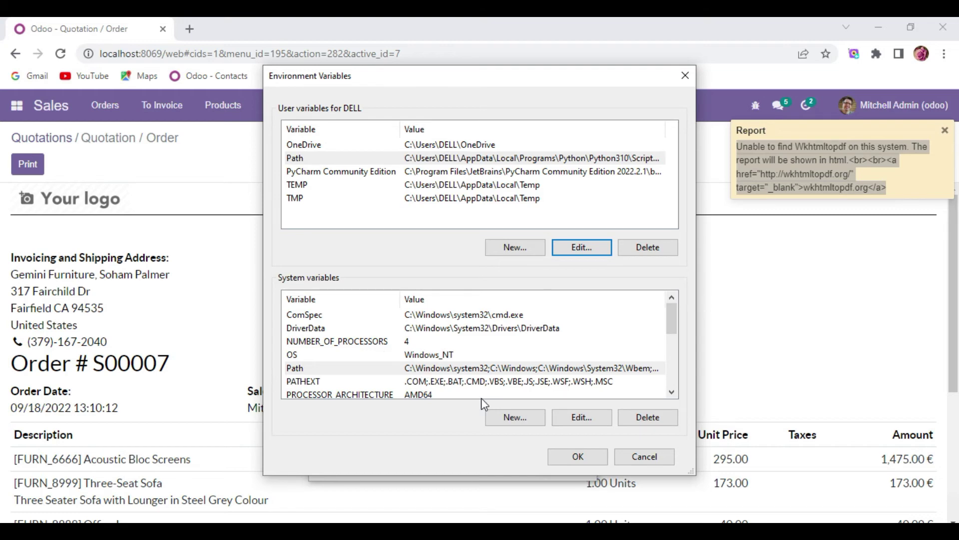
pyautogui.click(568, 457)
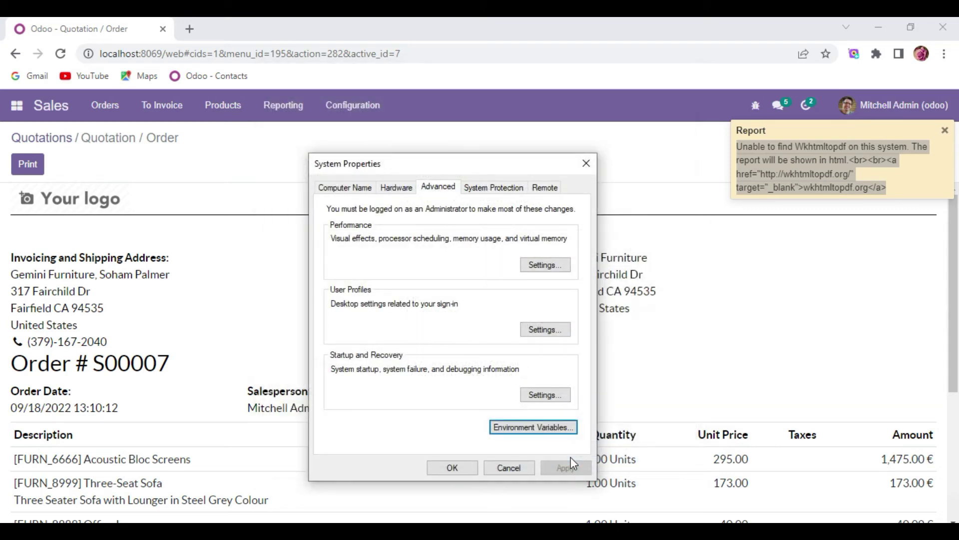
# Close System Properties, rerun the Odoo server in PyCharm, and open quotation S00007
pyautogui.click(446, 468)
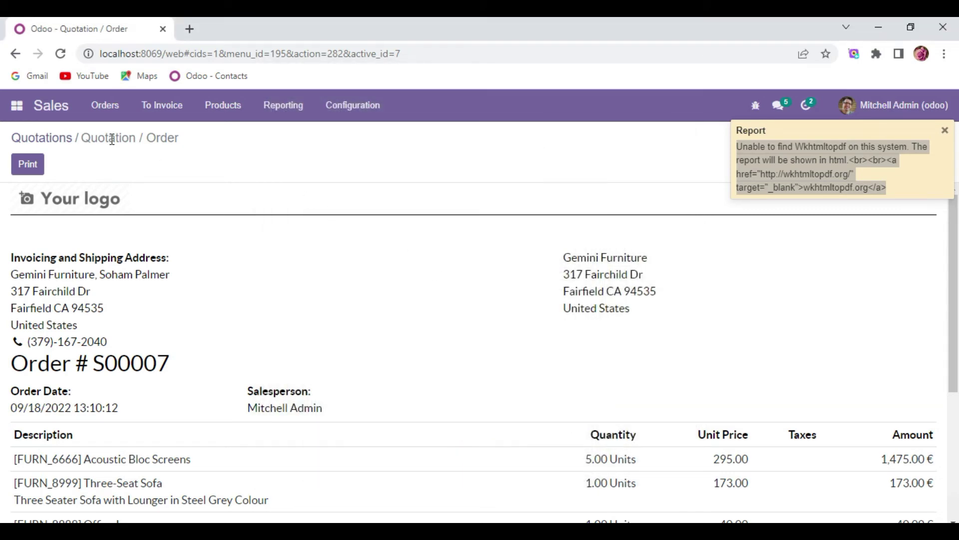
pyautogui.click(54, 141)
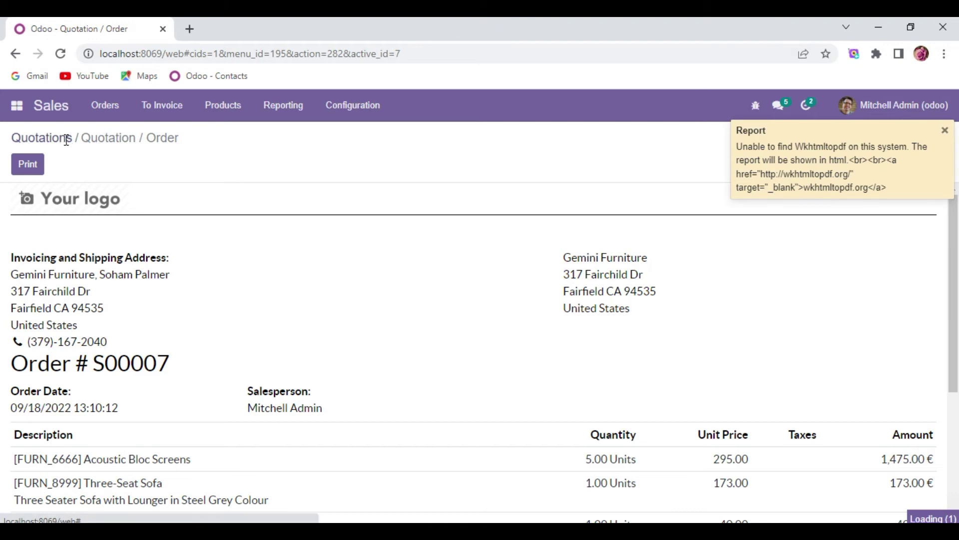
pyautogui.hotkey('alt', 'Tab')
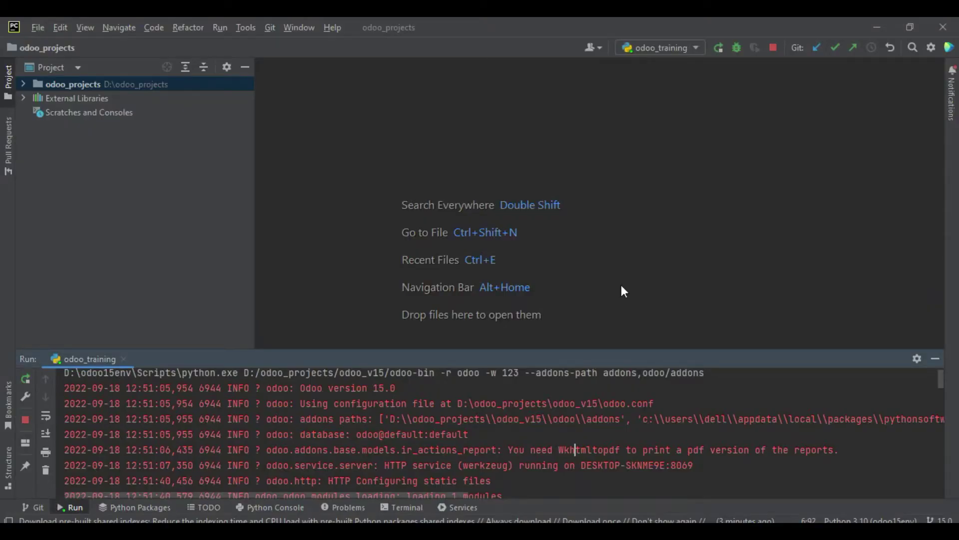
pyautogui.click(718, 48)
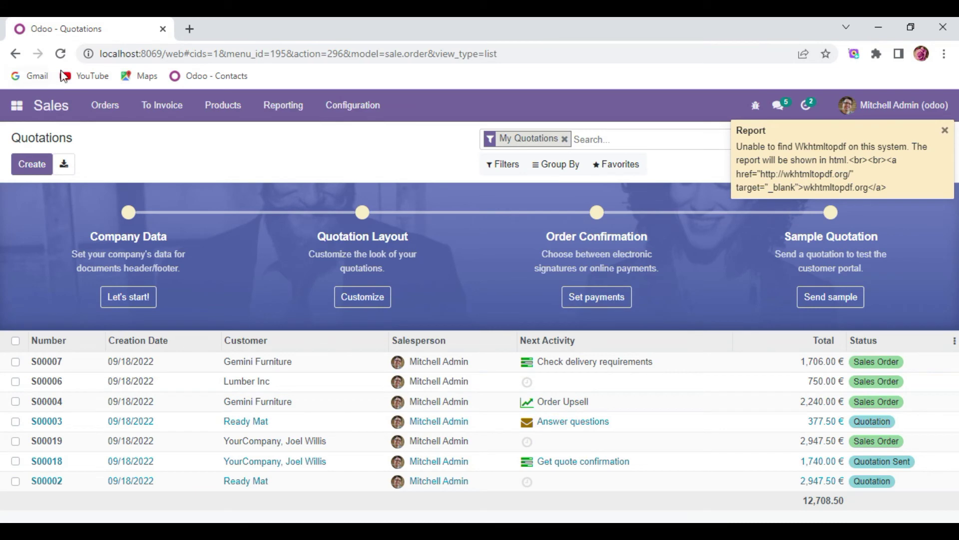
pyautogui.click(187, 362)
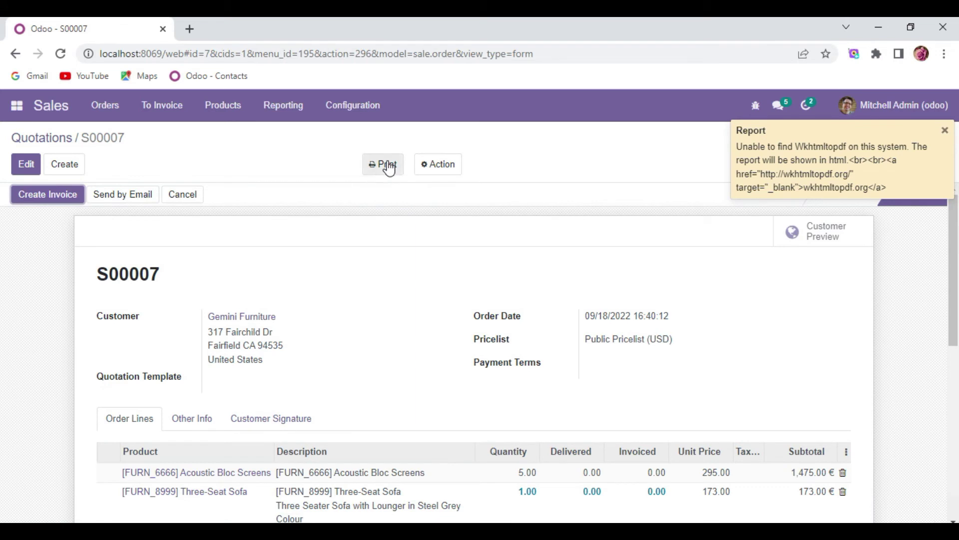
# Dismiss the old warning and print S00007's Quotation / Order report again
pyautogui.click(385, 164)
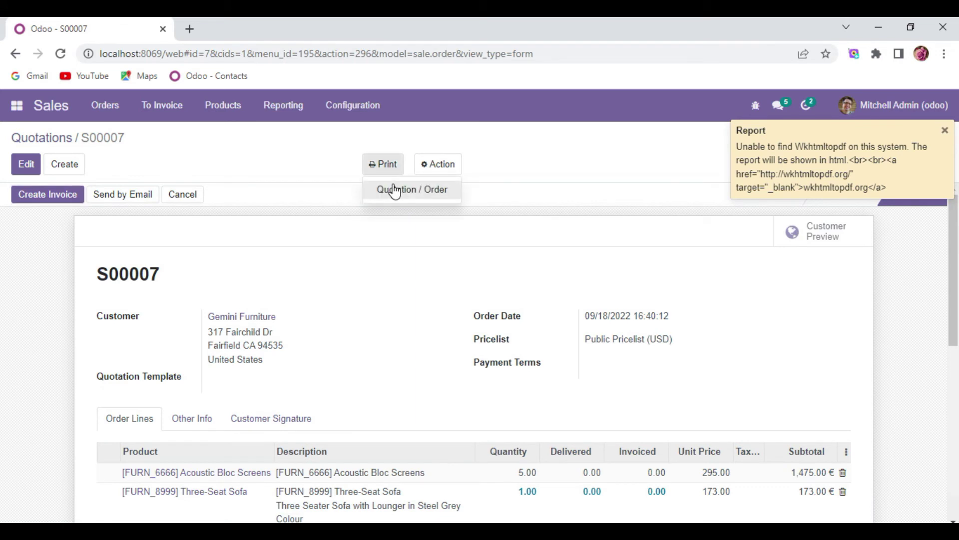
pyautogui.click(944, 130)
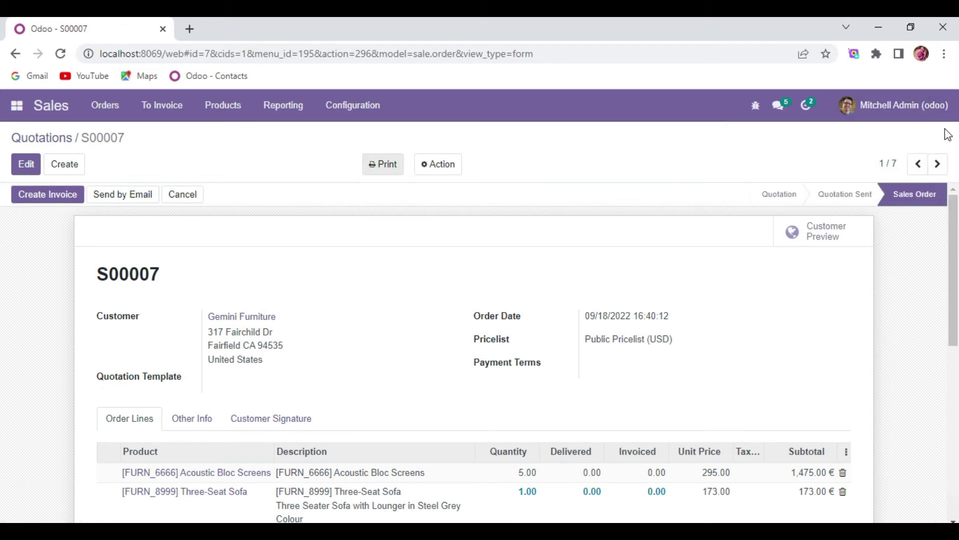
pyautogui.click(381, 164)
pyautogui.click(396, 200)
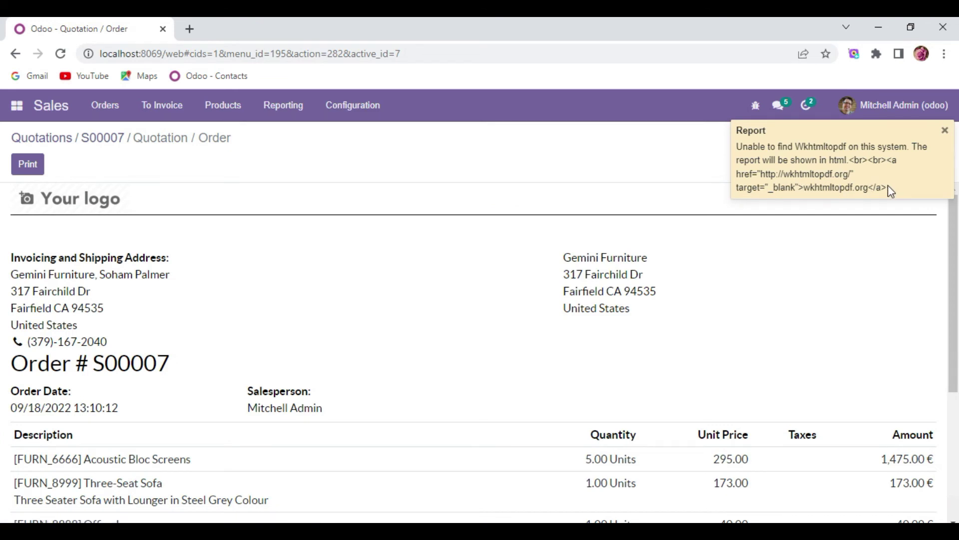
# Select the Wkhtmltopdf warning text to read it, then close the browser
pyautogui.moveTo(889, 189); pyautogui.dragTo(752, 148)
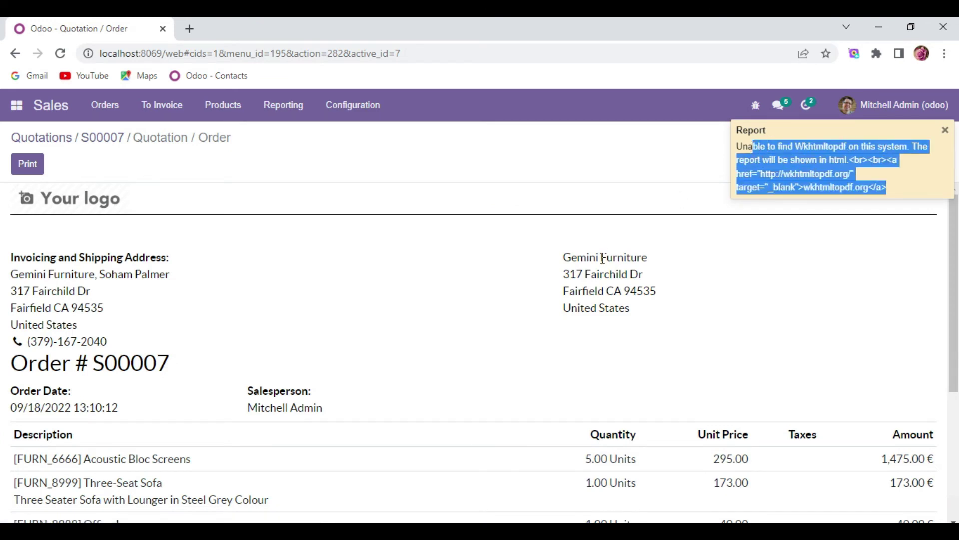
pyautogui.click(555, 194)
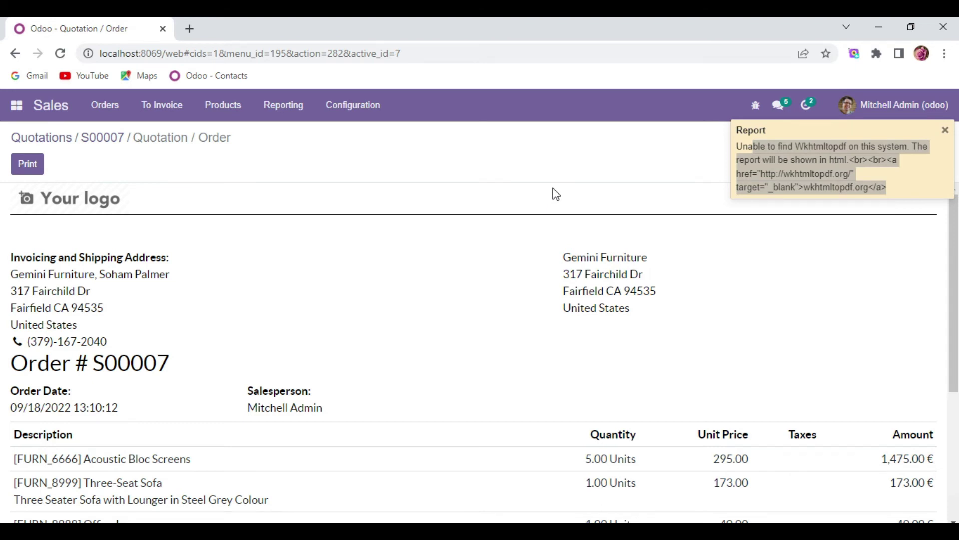
pyautogui.click(953, 27)
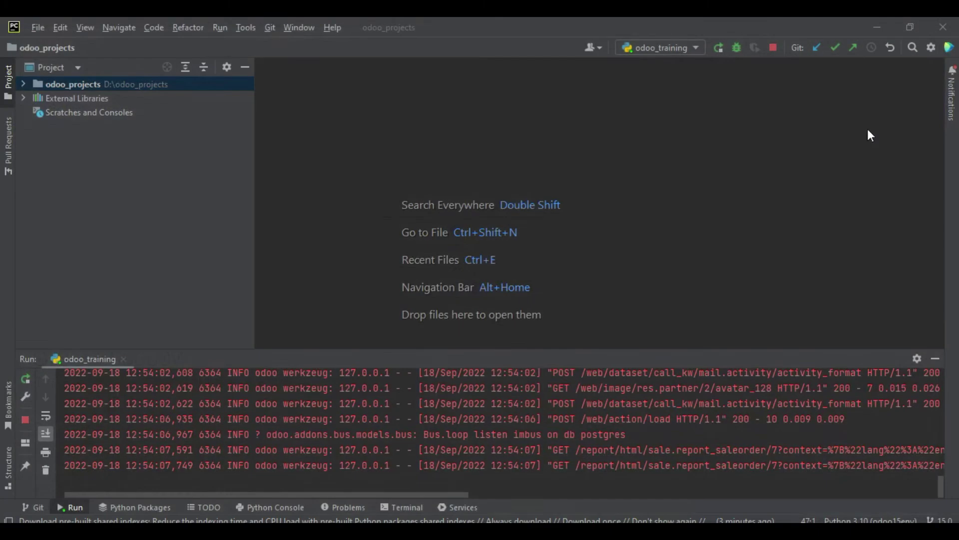
# Stop the Odoo server, exit PyCharm, and close the leftover bin folder window
pyautogui.click(773, 47)
pyautogui.click(943, 27)
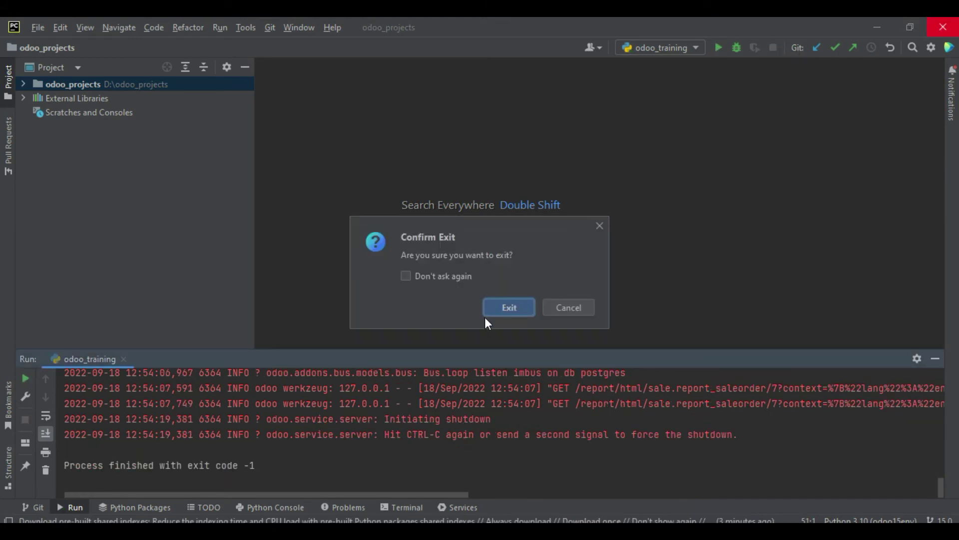
pyautogui.click(487, 314)
pyautogui.click(953, 23)
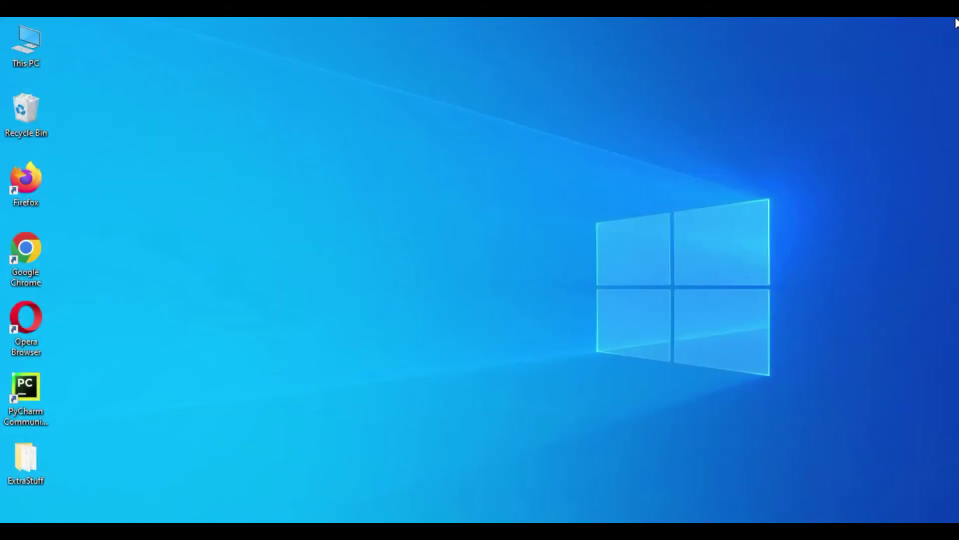
# Restart Windows and bring up a new browser tab afterwards
pyautogui.press('super')
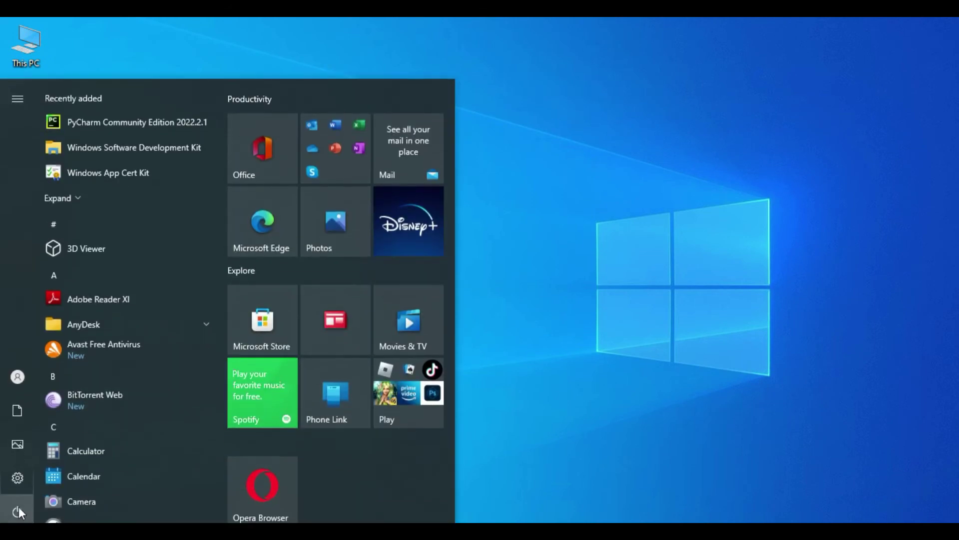
pyautogui.click(19, 506)
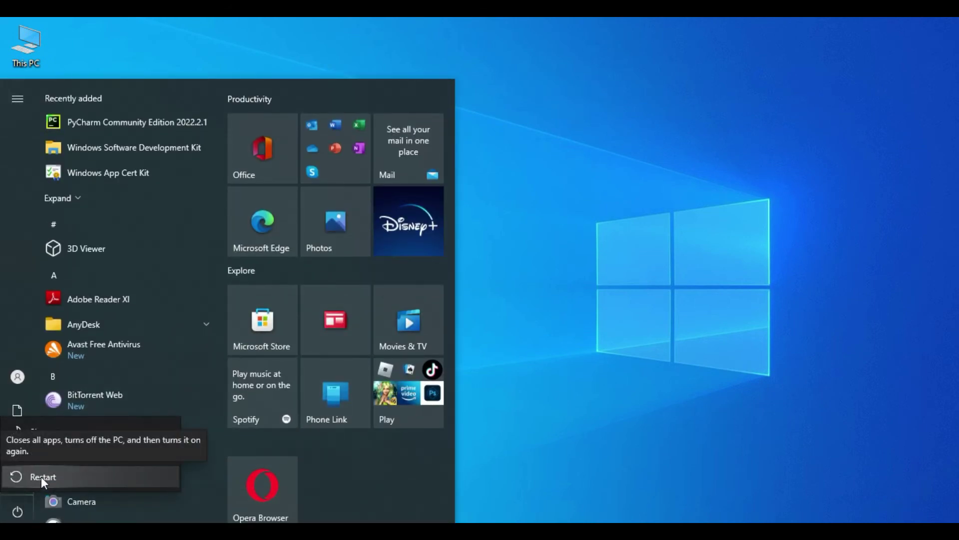
pyautogui.click(41, 476)
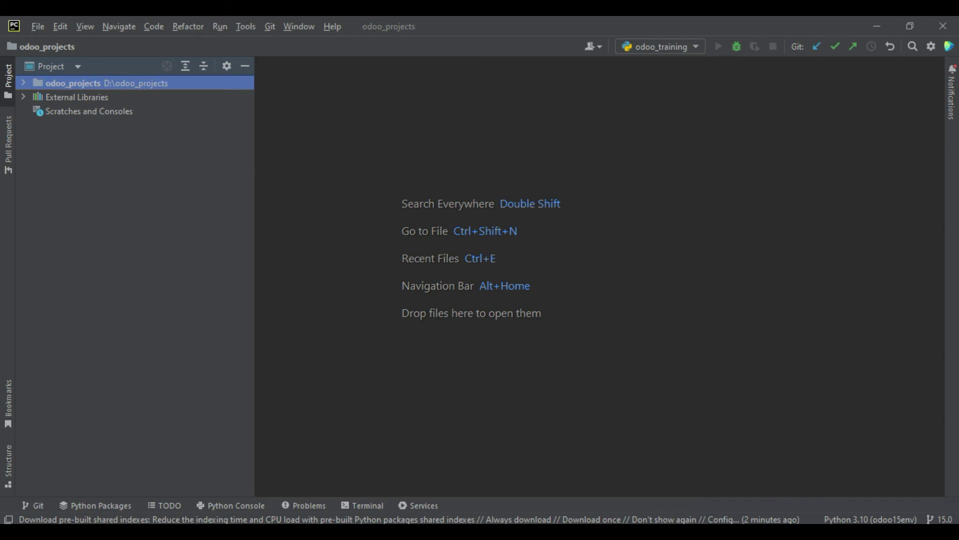
pyautogui.click(395, 474)
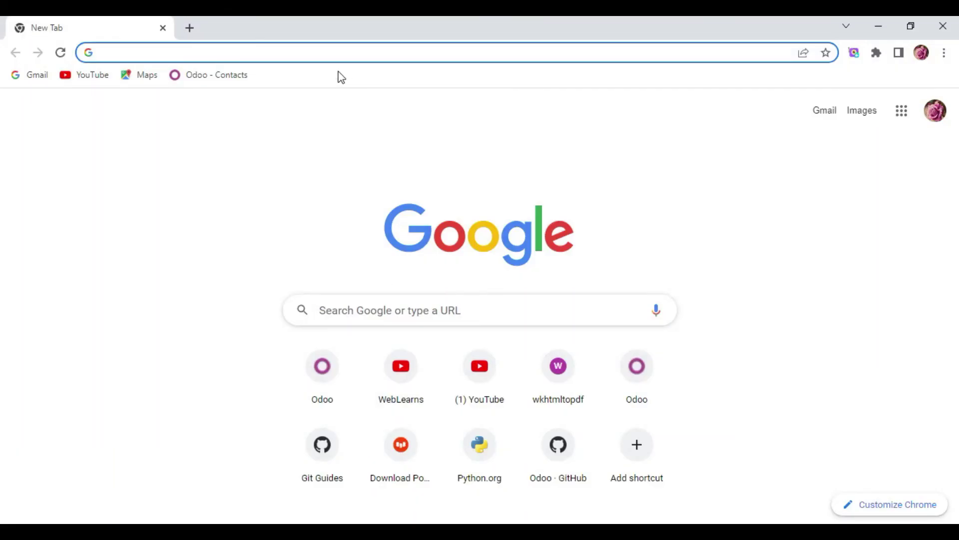
# Load the Odoo web client at localhost:8069/web in Chrome
pyautogui.write(';pvs')
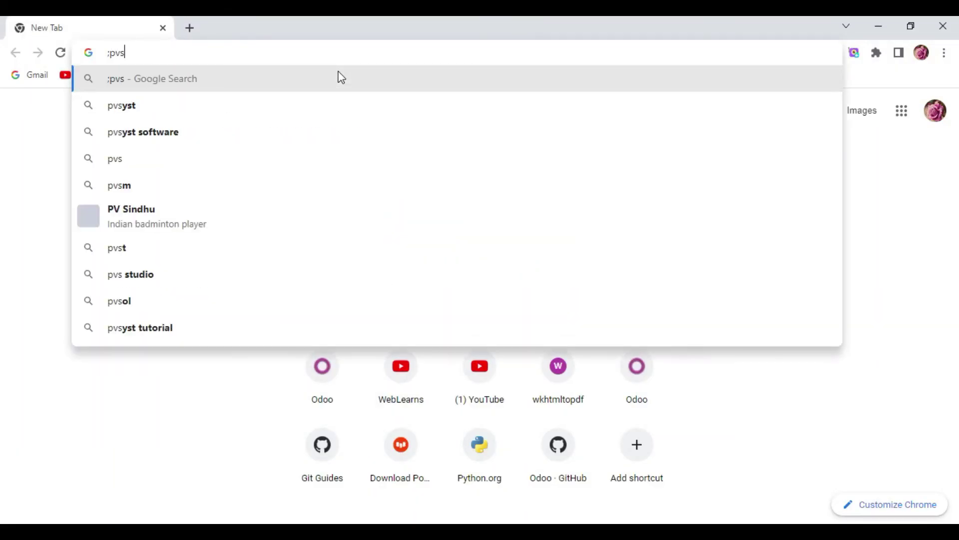
pyautogui.hotkey('ctrl', 'a')
pyautogui.write('local')
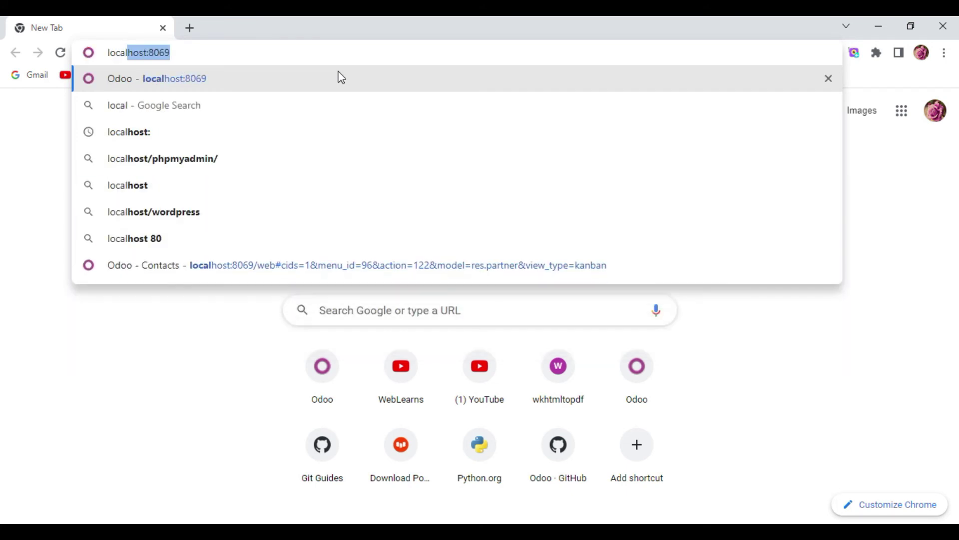
pyautogui.write('host:8069/web')
pyautogui.press('Delete')
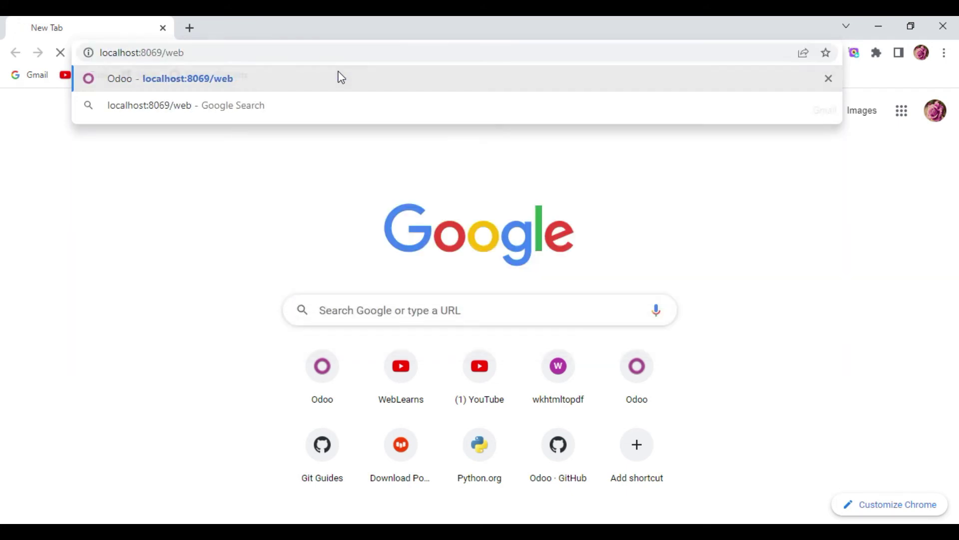
pyautogui.press('Return')
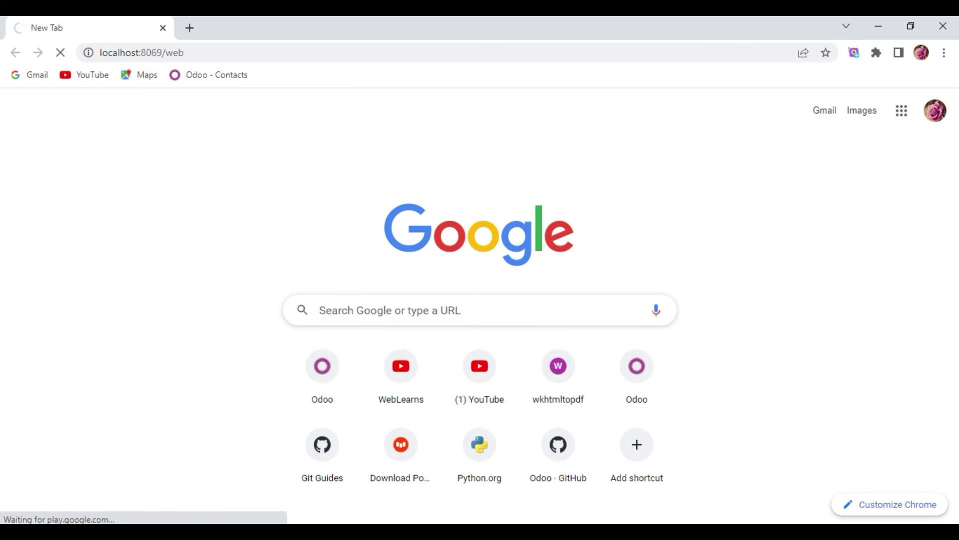
# Find and select the server log line saying Odoo will use the Wkhtmltopdf binary
pyautogui.hotkey('alt', 'Tab')
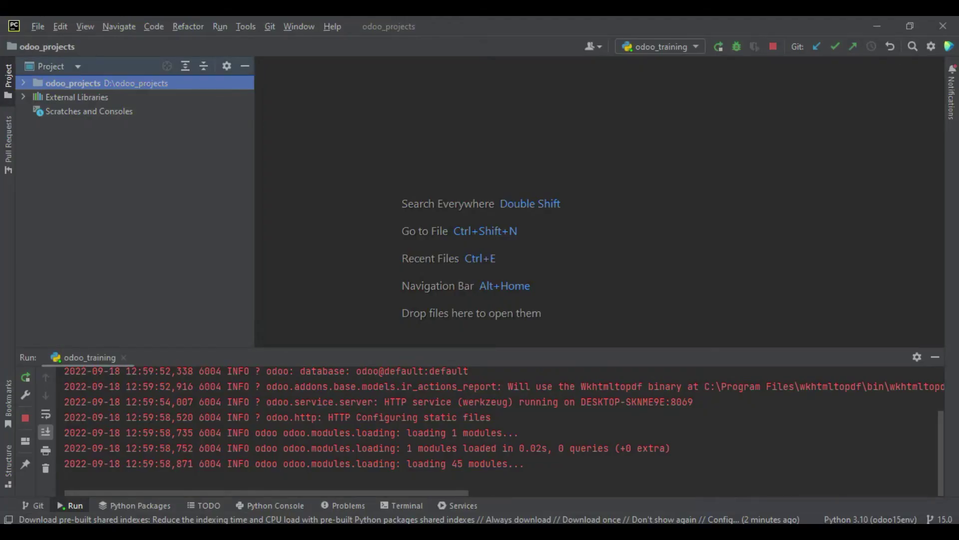
pyautogui.scroll(3, 613, 430)
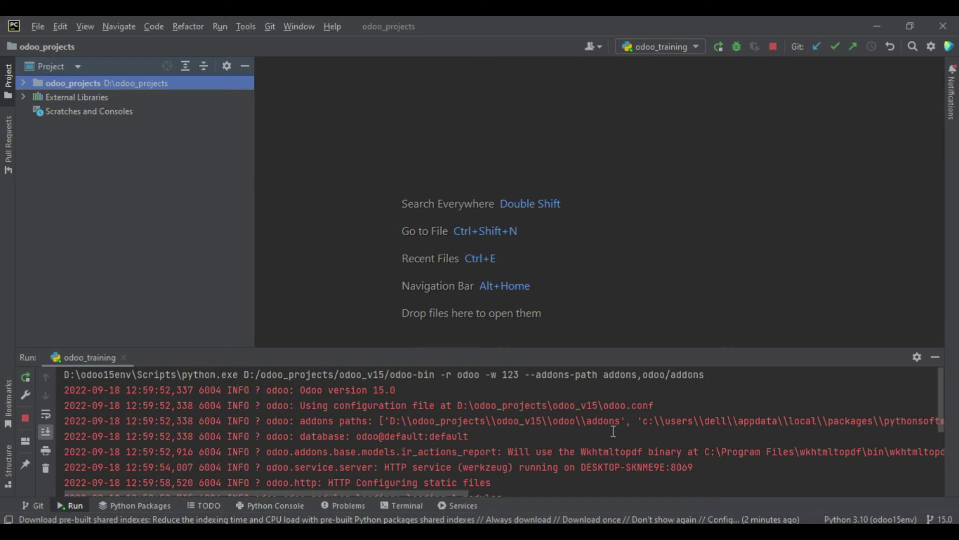
pyautogui.moveTo(268, 451); pyautogui.dragTo(687, 452)
pyautogui.click(659, 452)
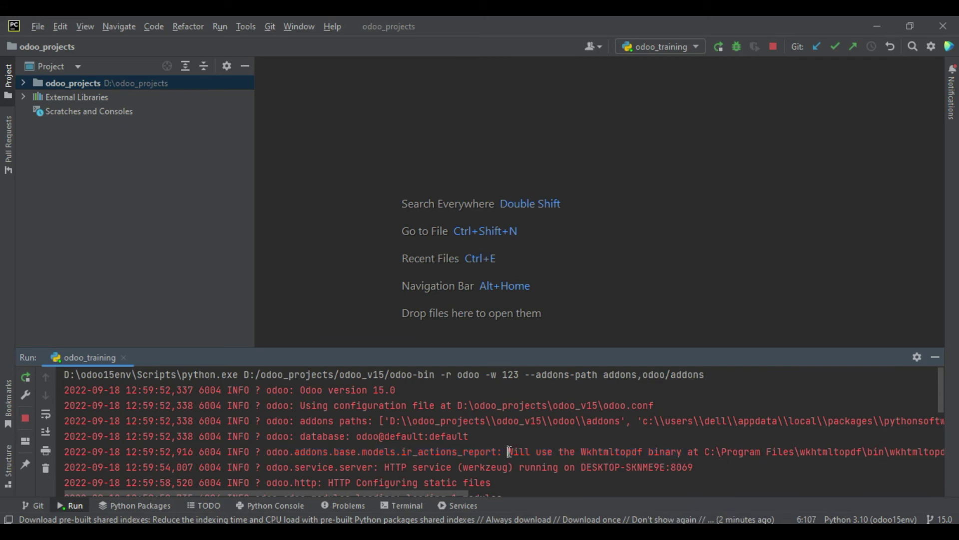
pyautogui.moveTo(509, 452); pyautogui.dragTo(934, 450)
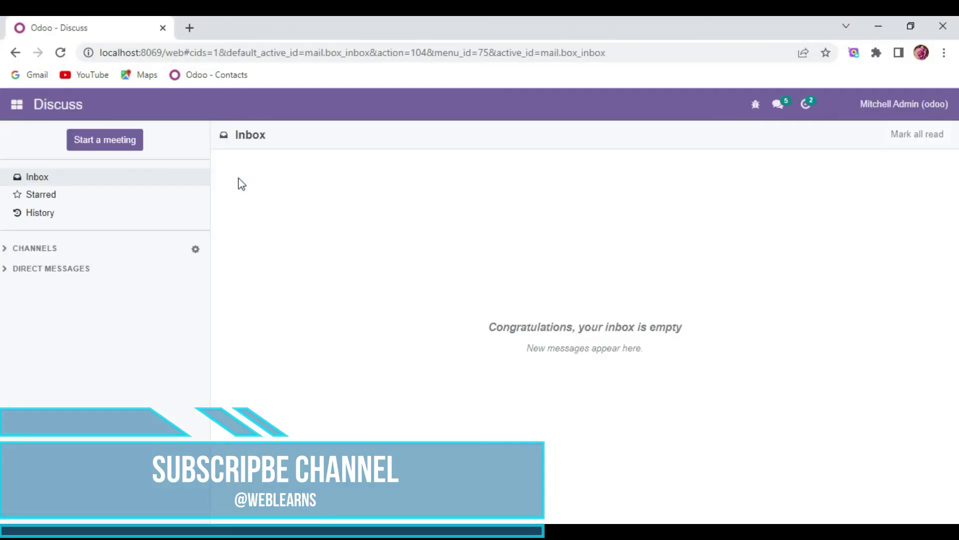
# Open quotation S00007 from Sales and print its Quotation / Order report
pyautogui.click(17, 105)
pyautogui.click(29, 158)
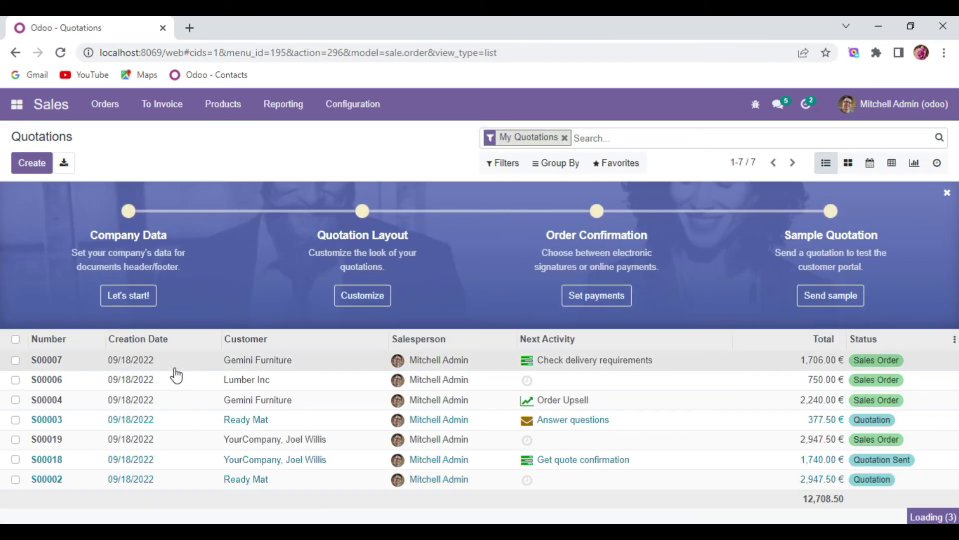
pyautogui.click(175, 368)
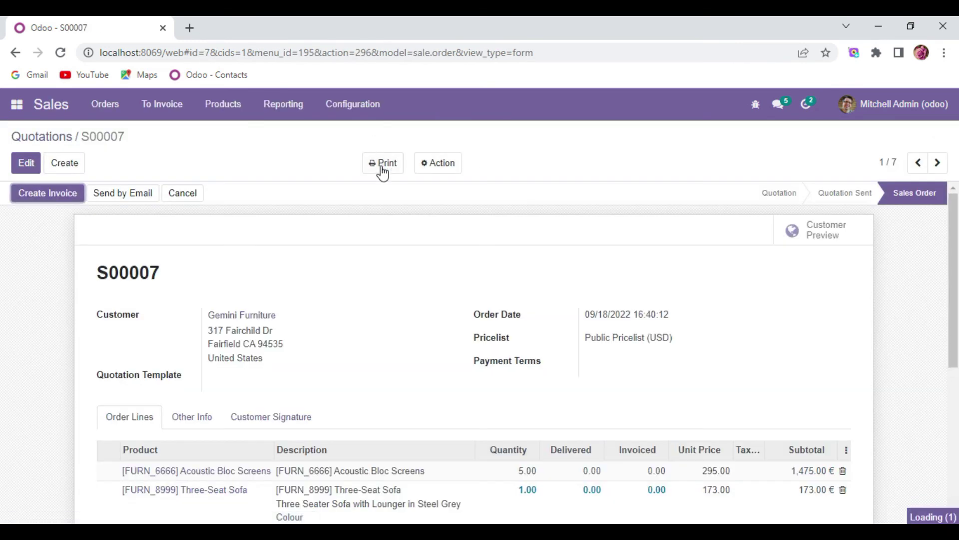
pyautogui.click(382, 165)
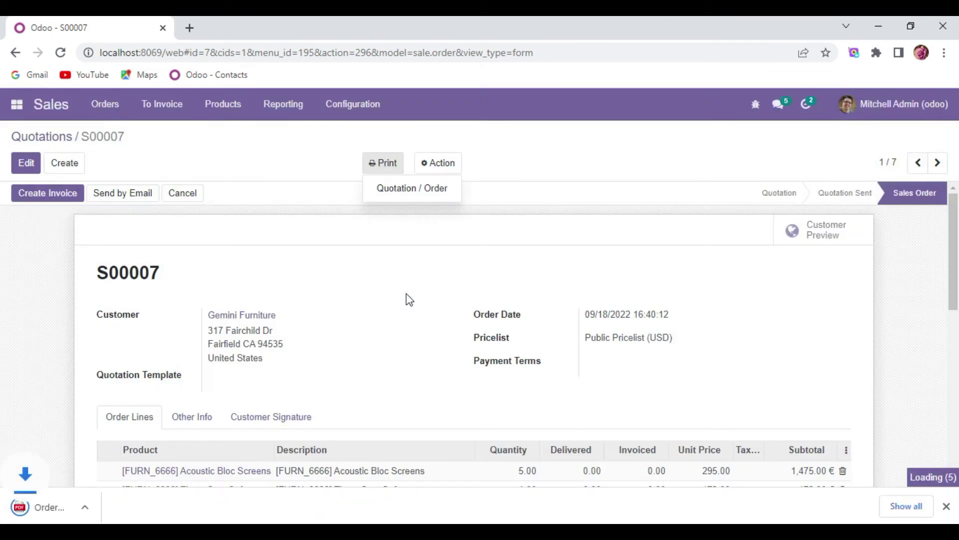
pyautogui.click(67, 505)
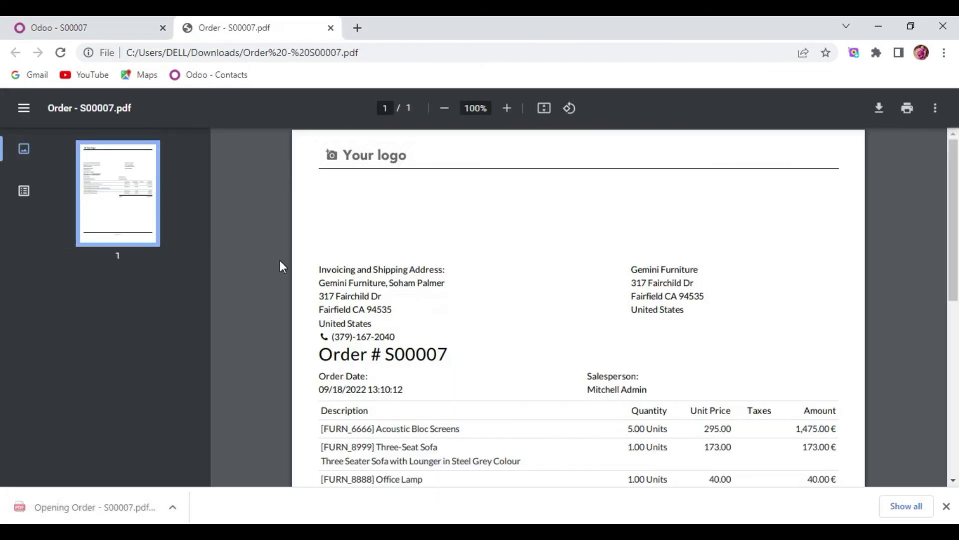
# Review the one-page Order - S00007.pdf, then close it and dismiss the print menu
pyautogui.scroll(-5, 433, 275)
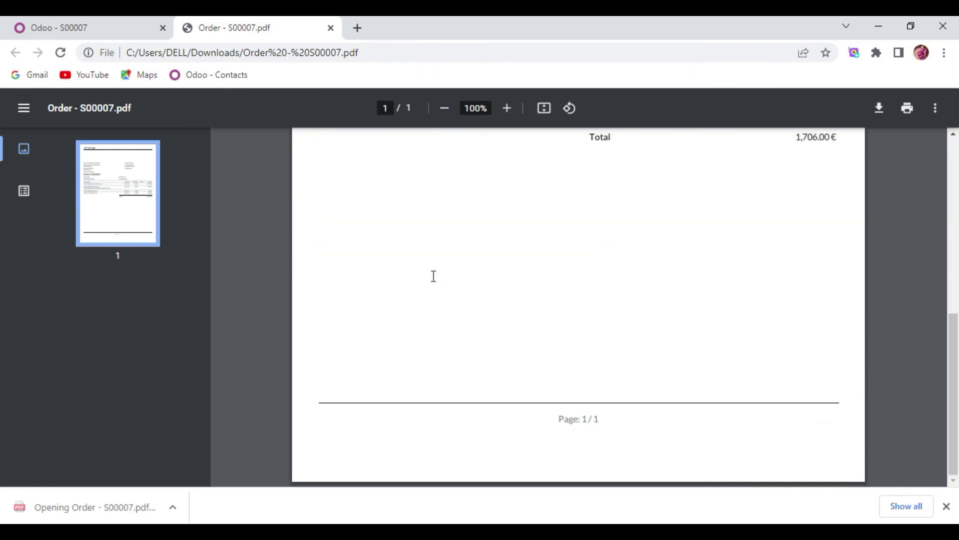
pyautogui.scroll(5, 433, 275)
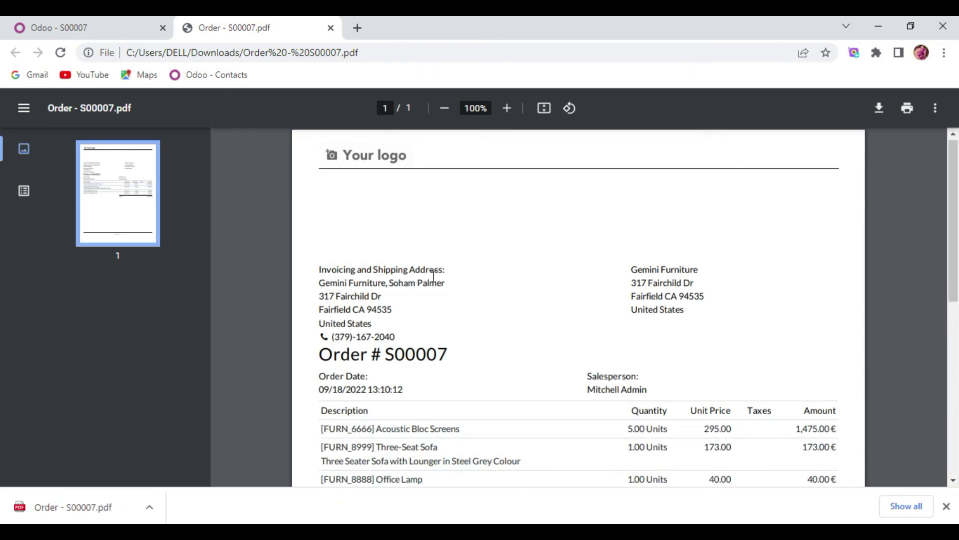
pyautogui.scroll(-5, 434, 275)
pyautogui.scroll(1, 433, 276)
pyautogui.scroll(5, 433, 275)
pyautogui.scroll(-5, 433, 276)
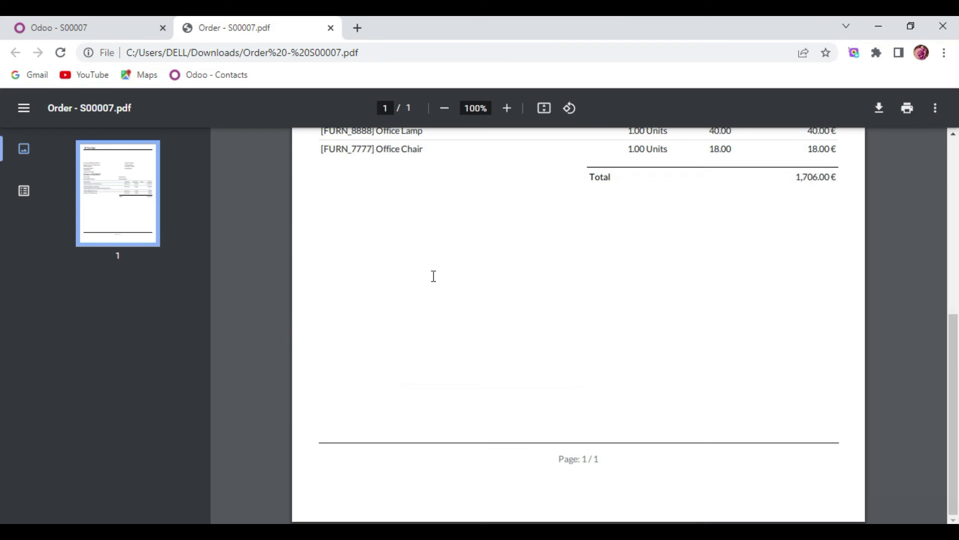
pyautogui.scroll(5, 433, 276)
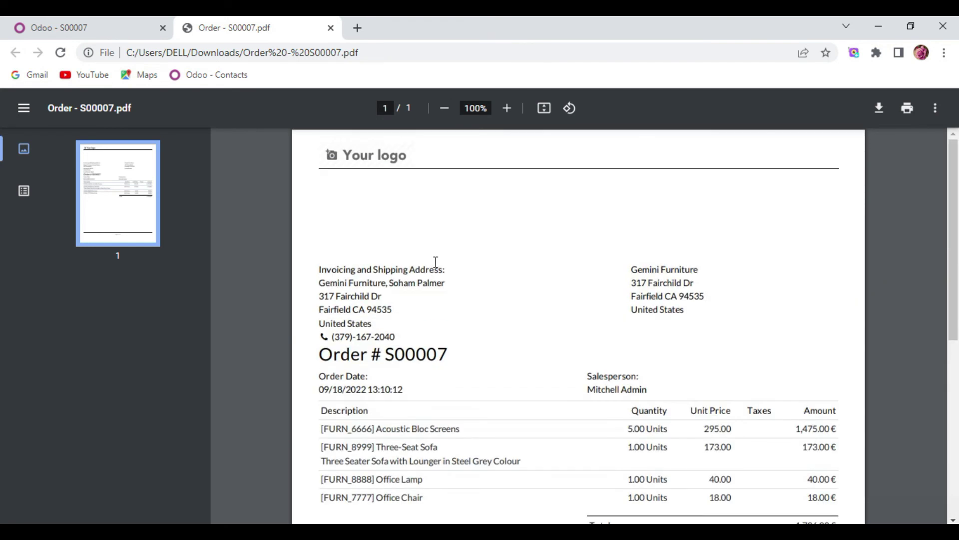
pyautogui.click(330, 28)
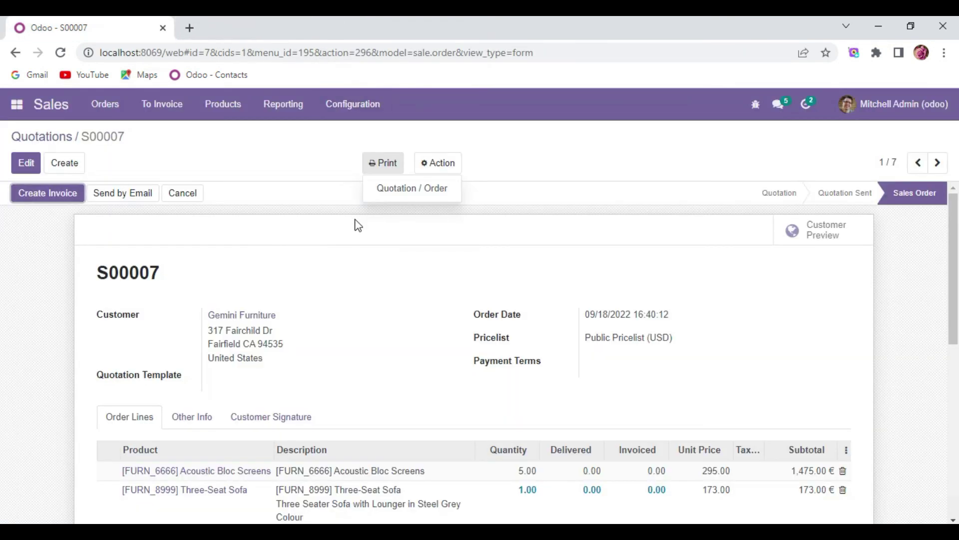
pyautogui.click(382, 303)
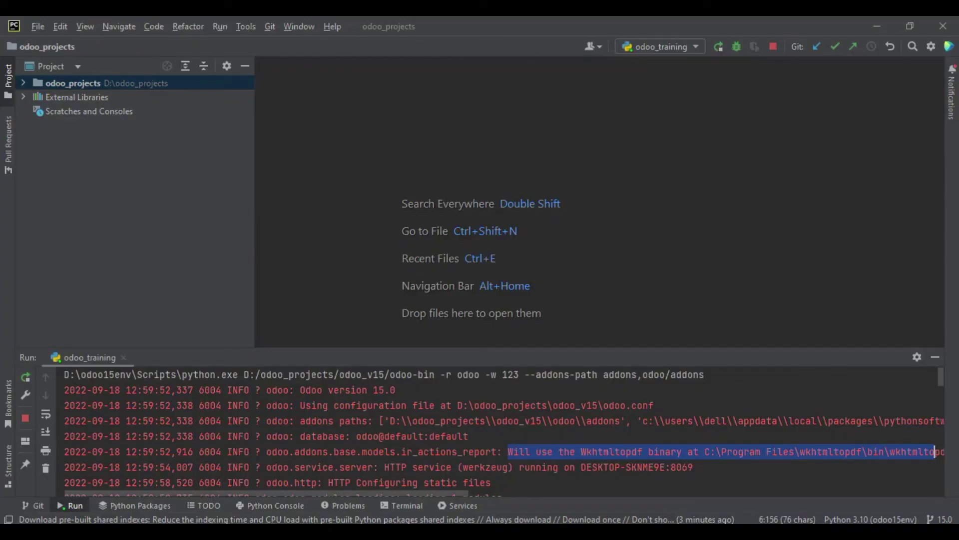
# Expand odoo_projects and open requirements.txt to look through its package list
pyautogui.doubleClick(94, 85)
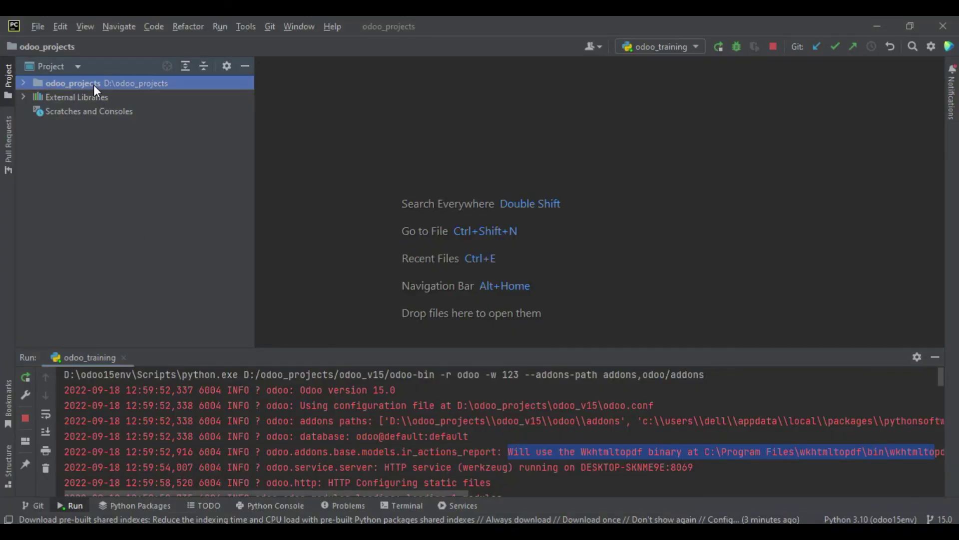
pyautogui.scroll(-3, 95, 195)
pyautogui.click(106, 271)
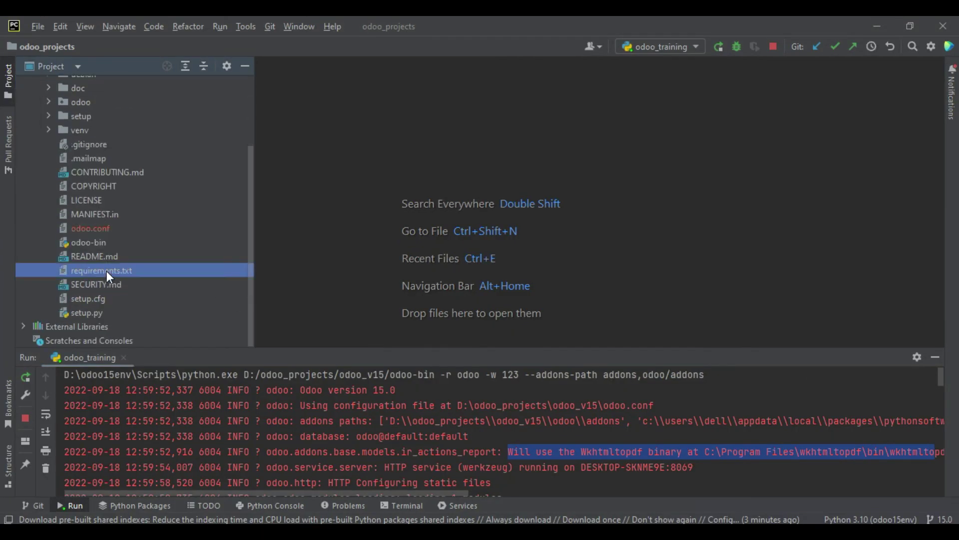
pyautogui.scroll(-15, 370, 200)
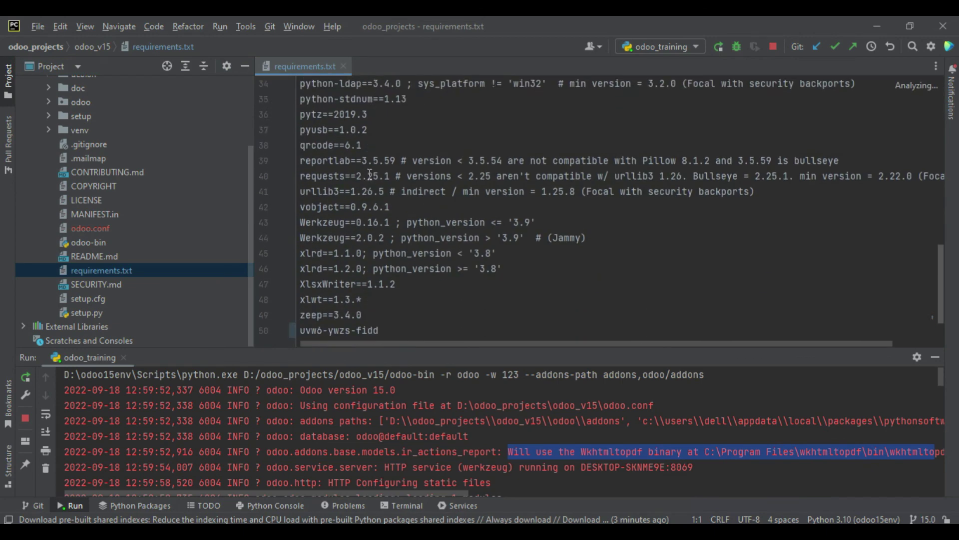
pyautogui.scroll(15, 370, 175)
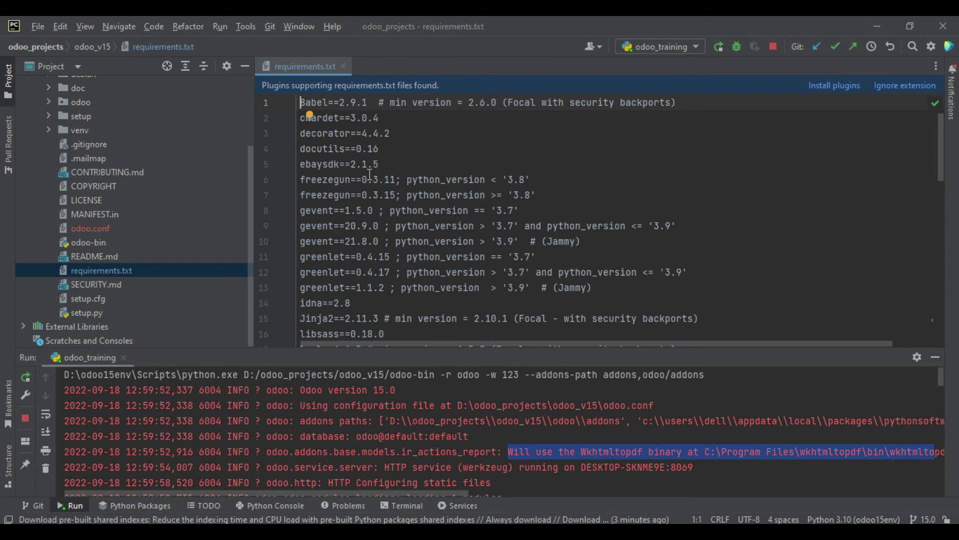
# Select the first server log lines, place the cursor on docutils==0.16, and return to S00007
pyautogui.moveTo(300, 390); pyautogui.dragTo(346, 452)
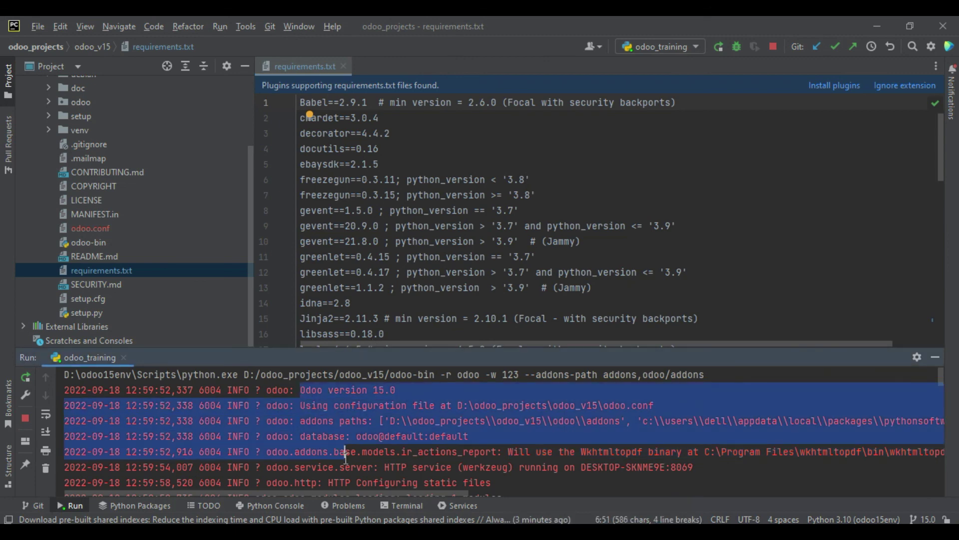
pyautogui.scroll(10, 345, 437)
pyautogui.click(417, 147)
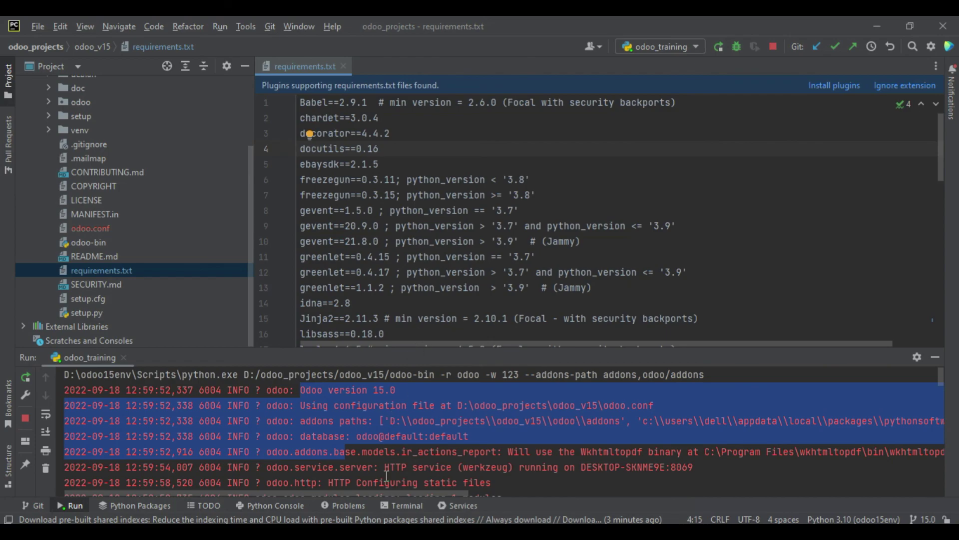
pyautogui.click(386, 521)
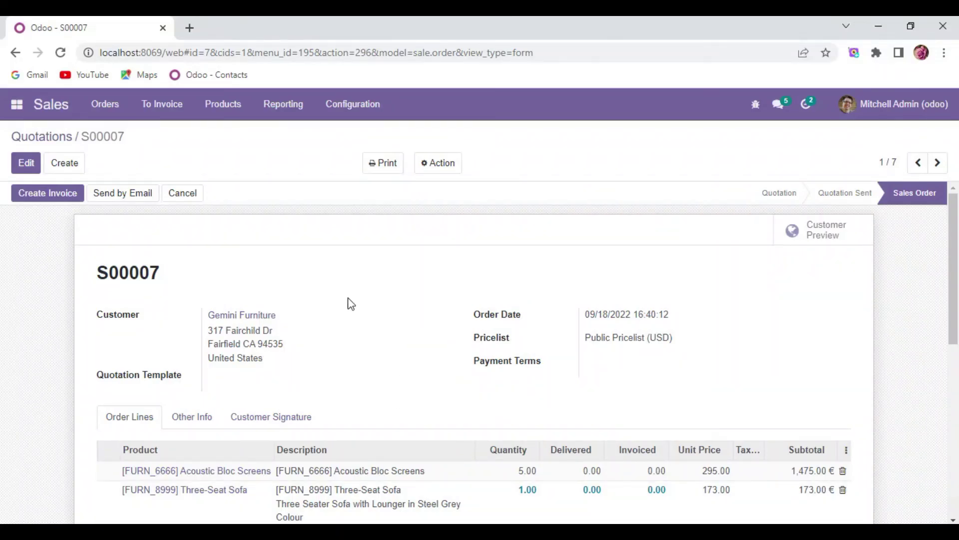